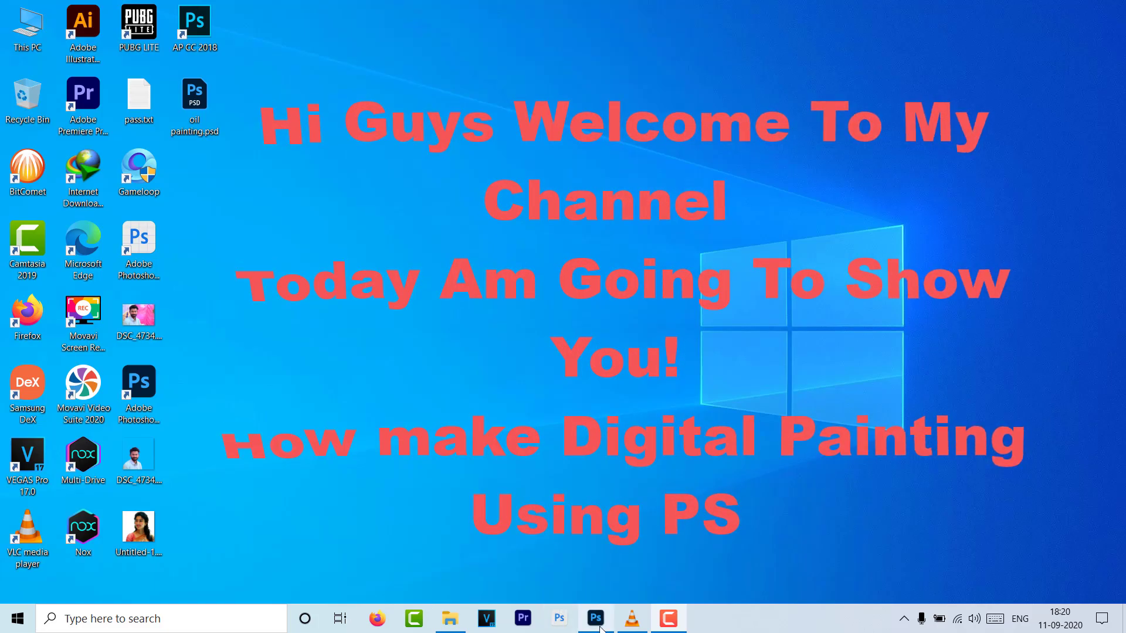
# Restore the Photoshop window from the taskbar so its Home screen shows.
pyautogui.click(599, 624)
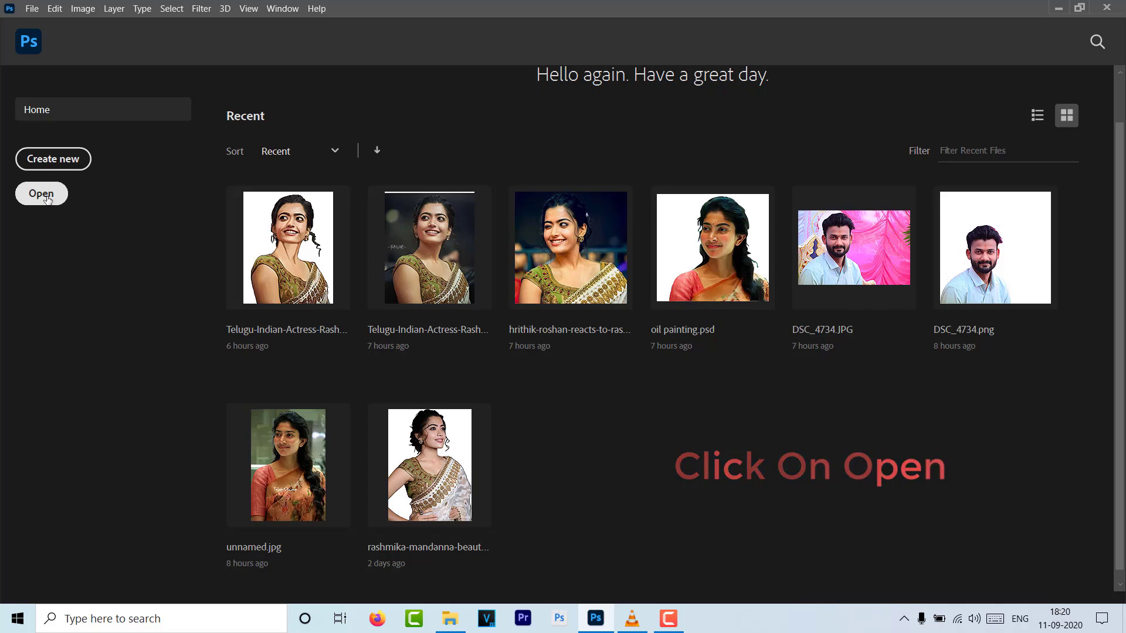
# Open sai-pallavi-cute-hd-photos-1080p-3yp3k7.jpg from the Components folder.
pyautogui.click(48, 203)
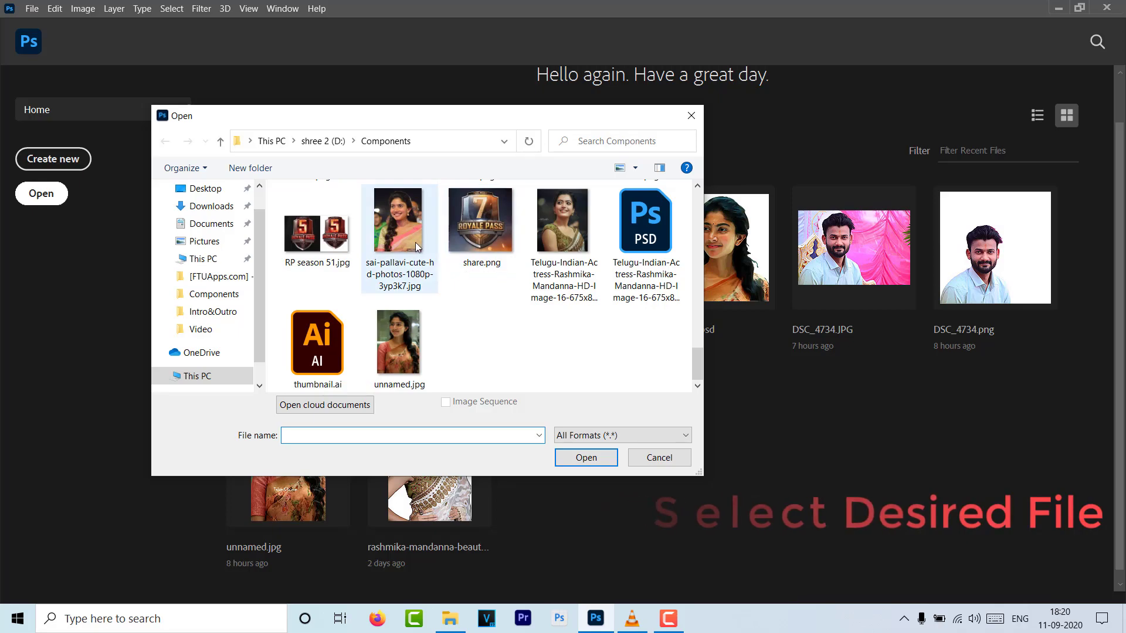
pyautogui.click(412, 227)
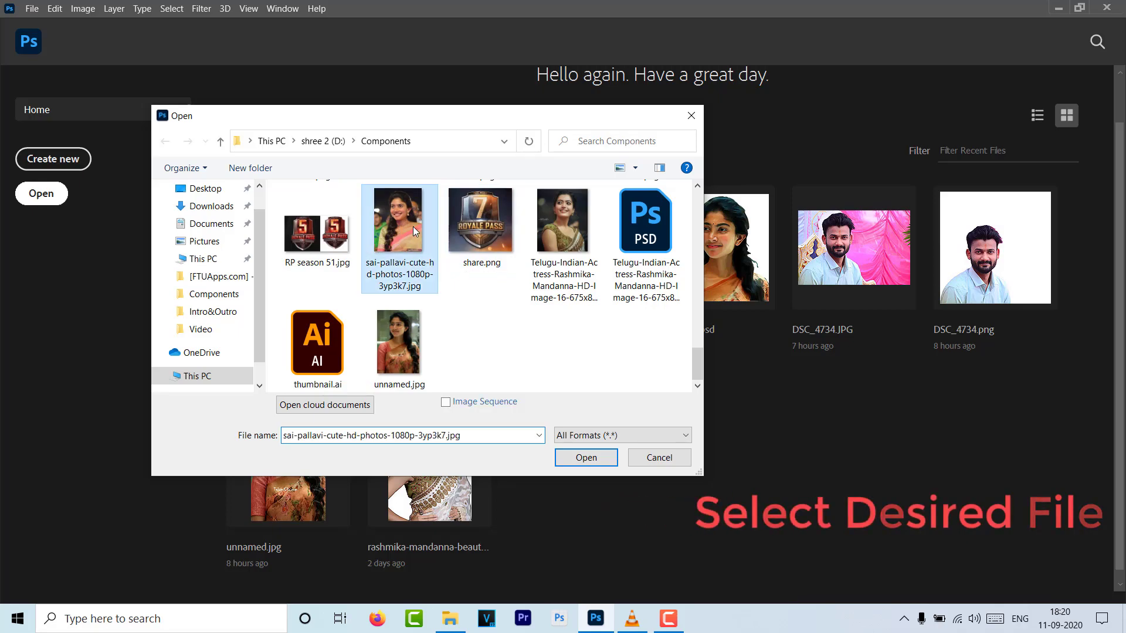
pyautogui.click(586, 457)
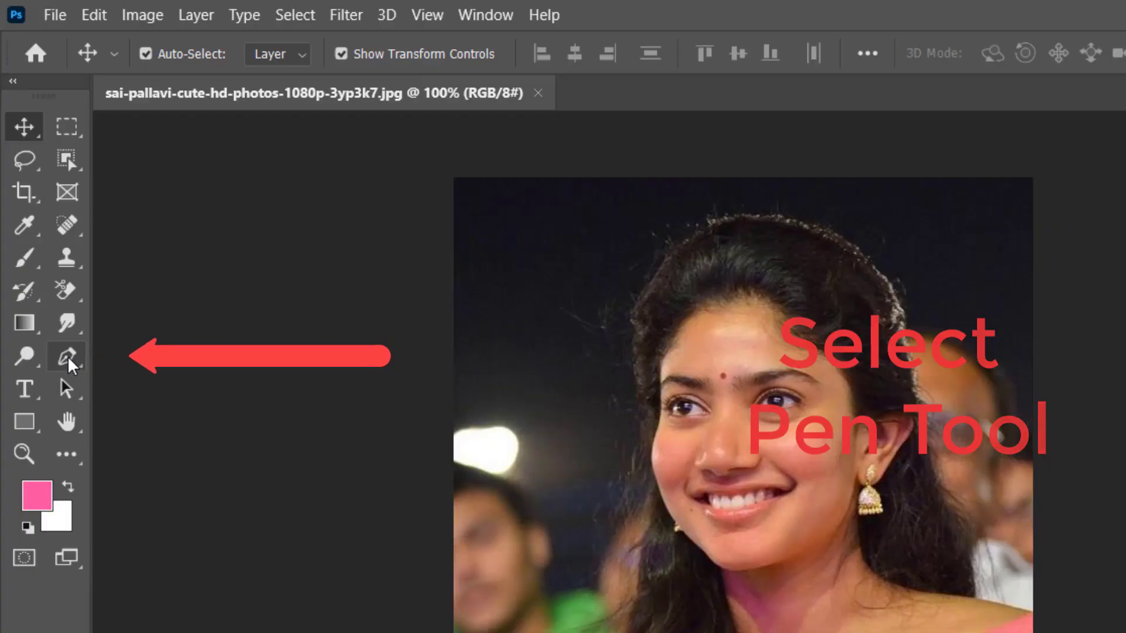
# Switch to the Pen Tool and zoom in on the portrait's lower shoulder edge.
pyautogui.click(91, 245)
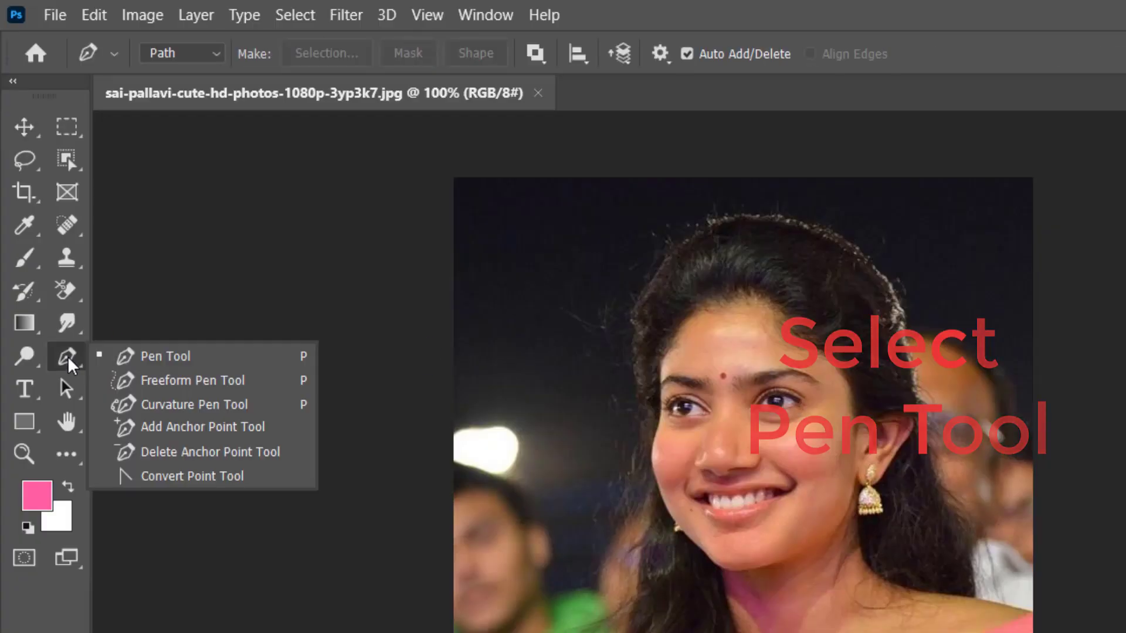
pyautogui.click(201, 357)
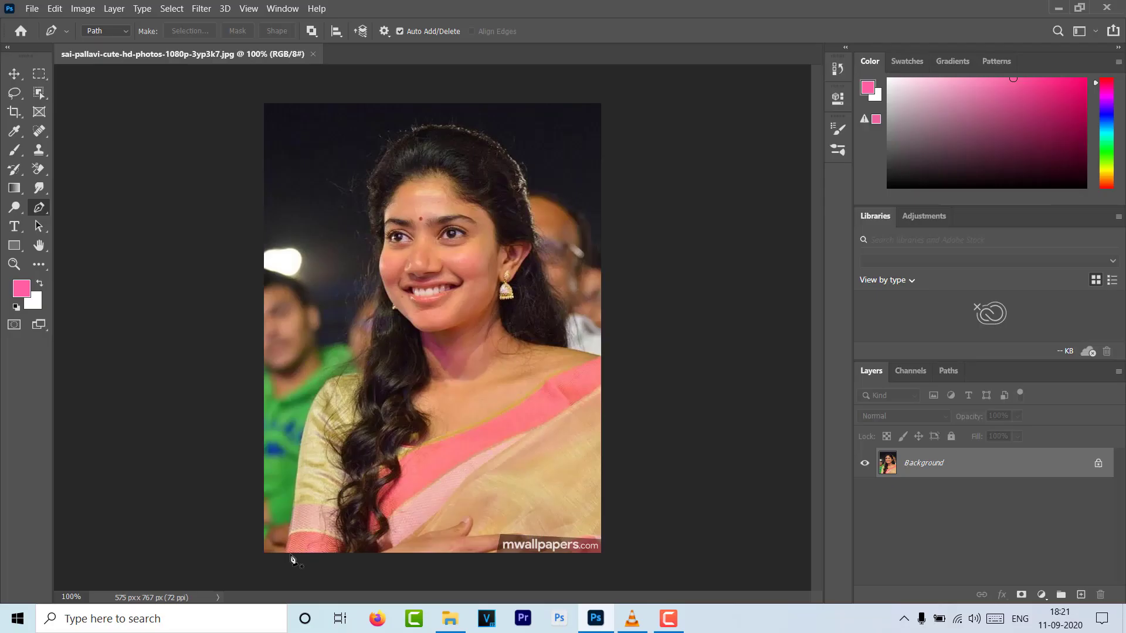
pyautogui.scroll(2, 292, 559)
pyautogui.scroll(3, 291, 558)
pyautogui.scroll(2, 292, 559)
pyautogui.moveTo(336, 561); pyautogui.dragTo(336, 373)
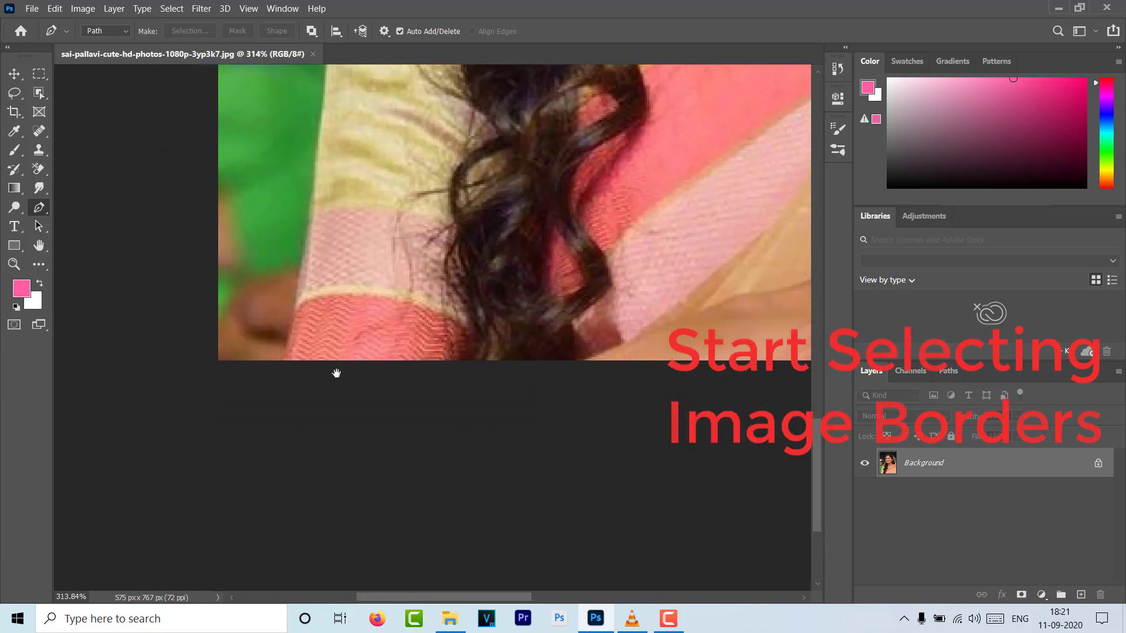
pyautogui.scroll(-2, 334, 381)
pyautogui.scroll(-1, 332, 383)
pyautogui.scroll(1, 354, 422)
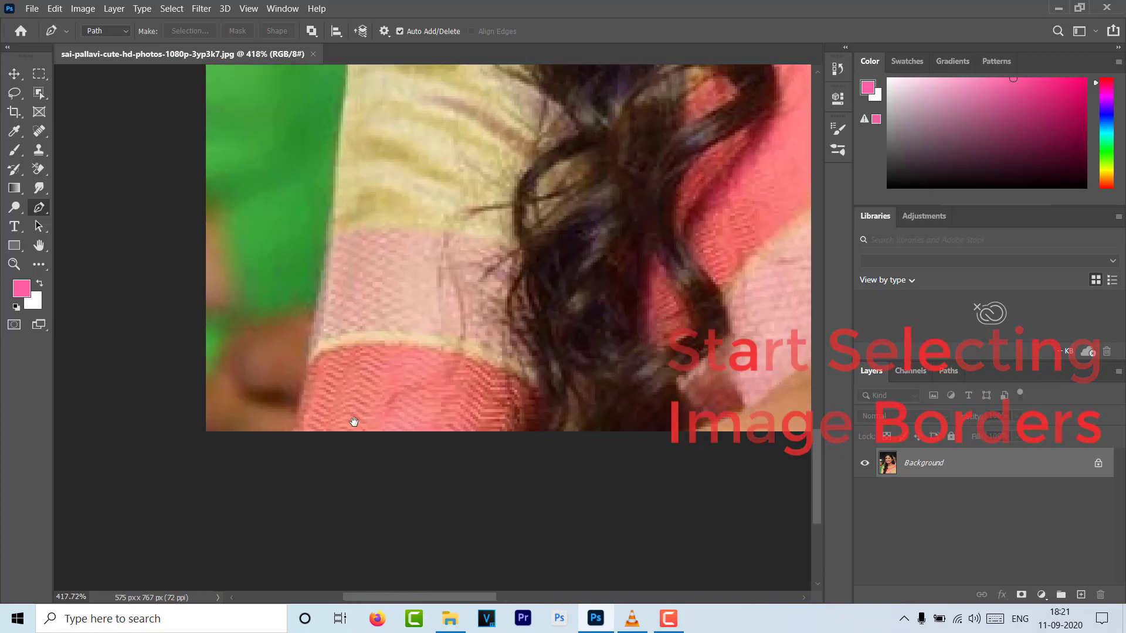
pyautogui.moveTo(354, 422); pyautogui.dragTo(347, 551)
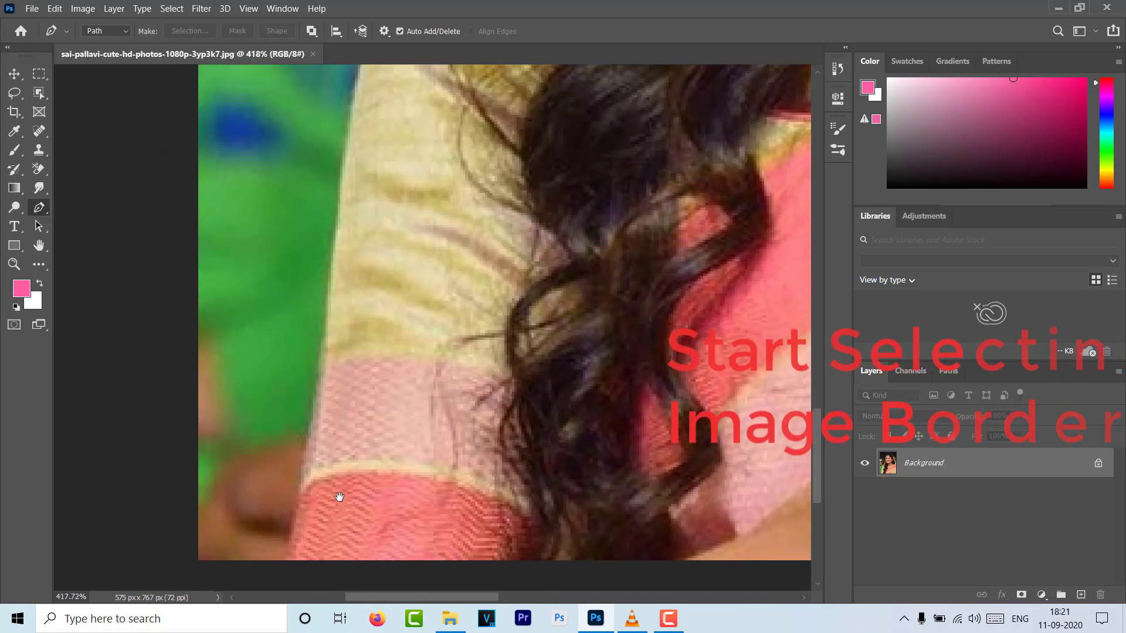
# Trace pen anchors around the woman's shoulders, hair and body, closing the path at its start.
pyautogui.click(286, 558)
pyautogui.click(296, 520)
pyautogui.click(306, 482)
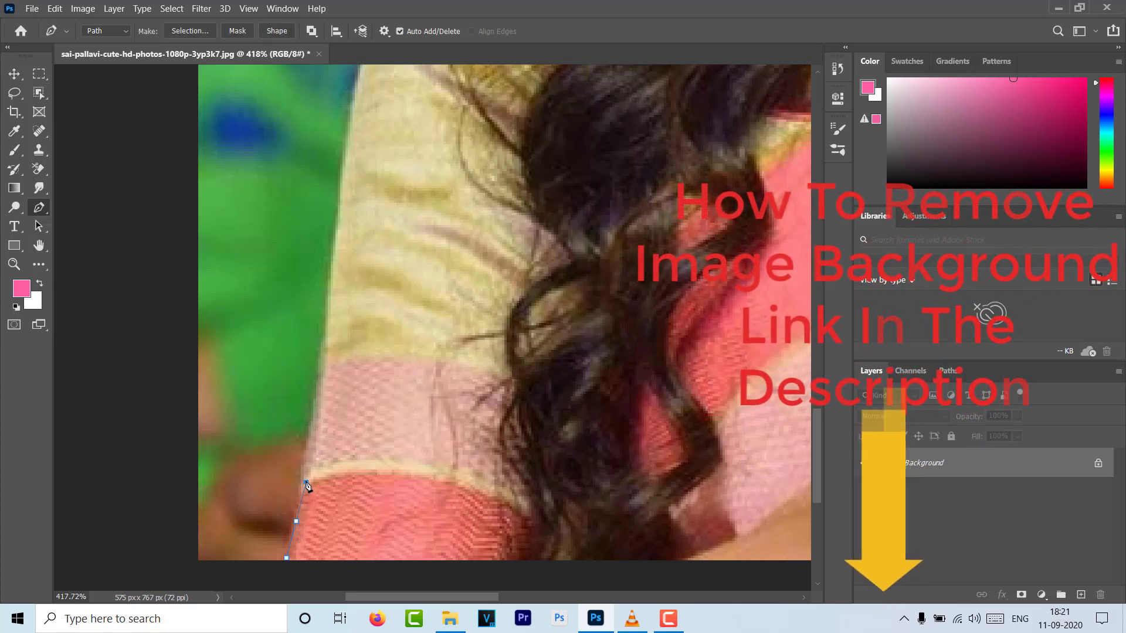
pyautogui.hotkey('ctrl', 'z')
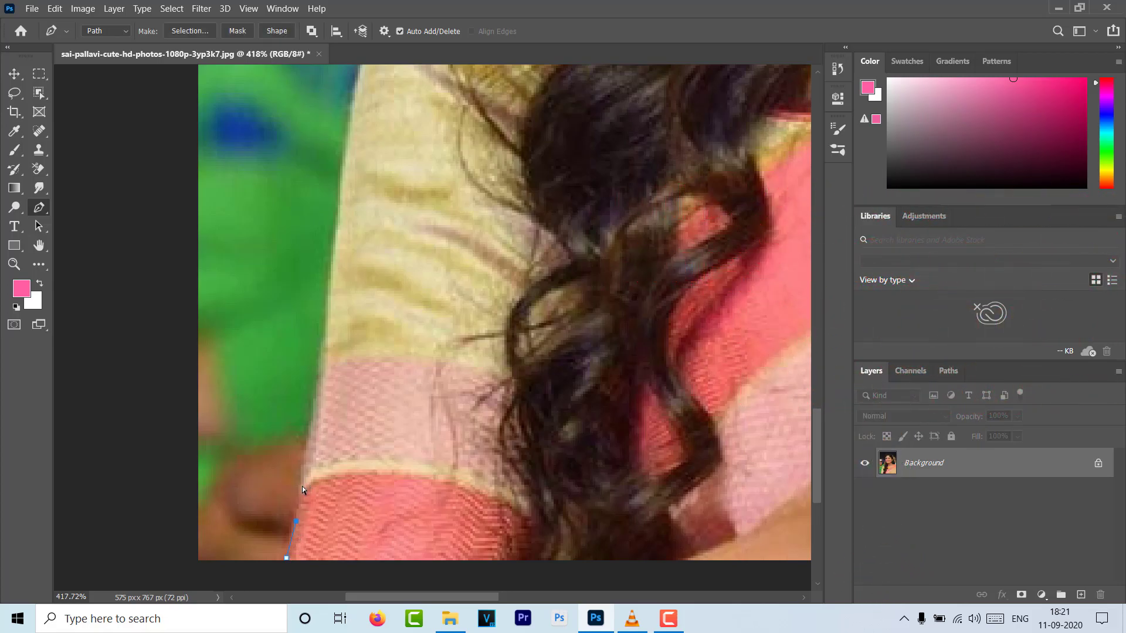
pyautogui.click(308, 434)
pyautogui.scroll(10, 372, 382)
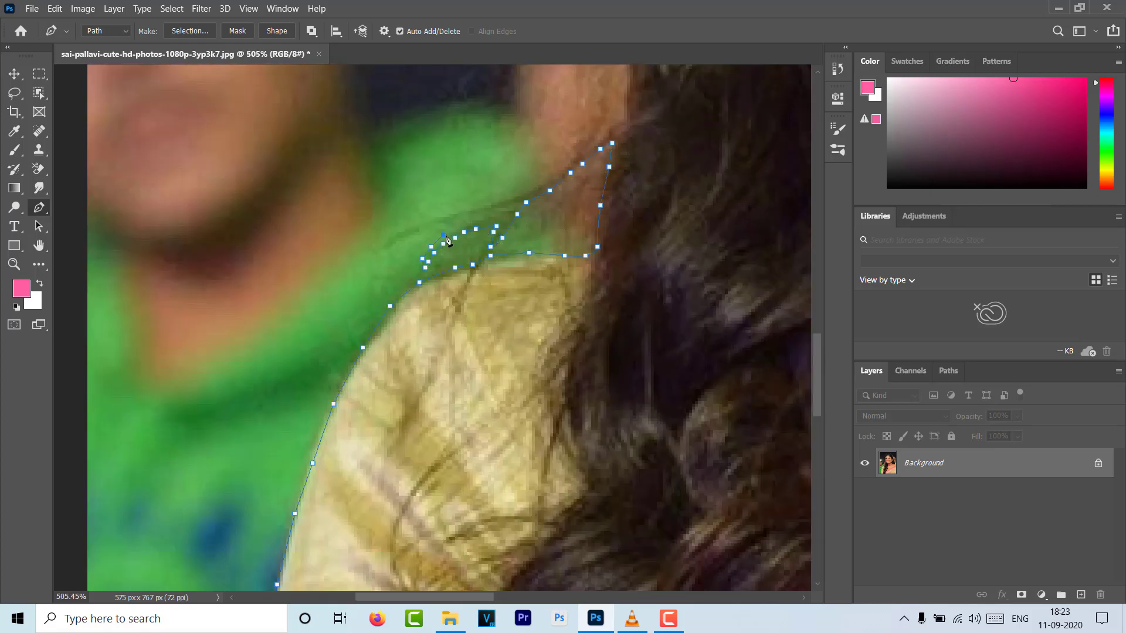
pyautogui.scroll(6, 532, 195)
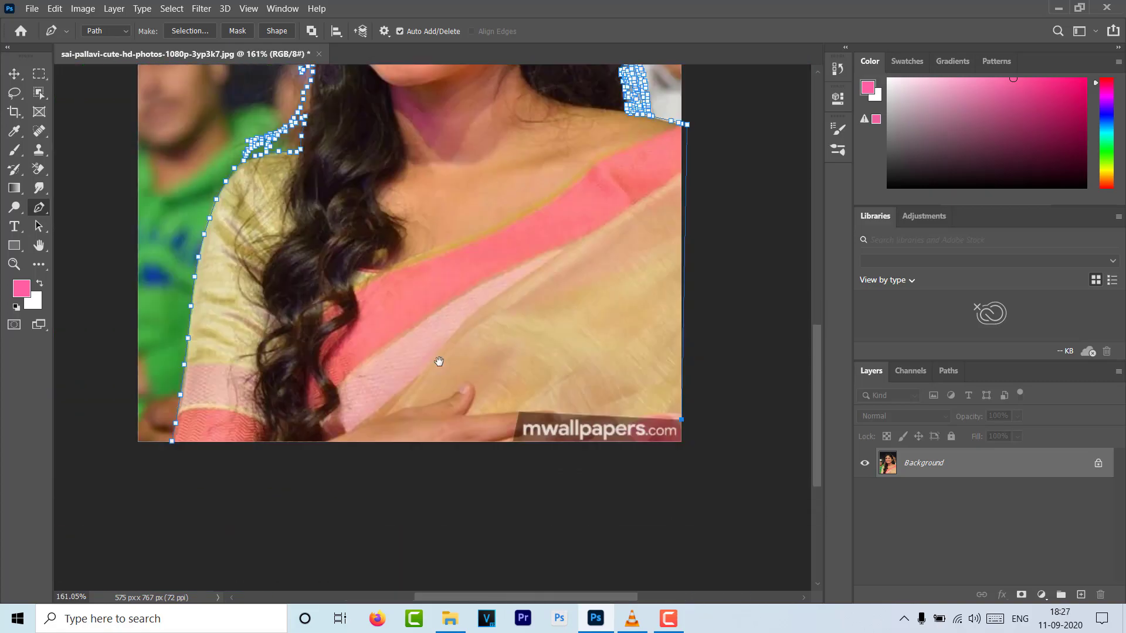
pyautogui.moveTo(439, 361); pyautogui.dragTo(431, 351)
pyautogui.click(672, 431)
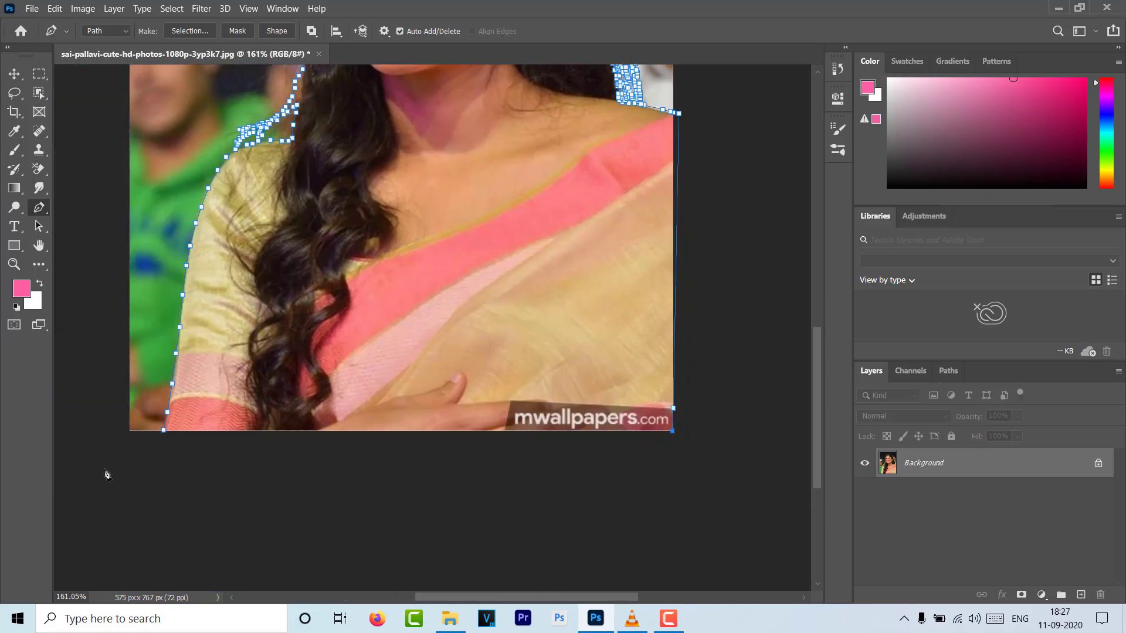
pyautogui.click(164, 432)
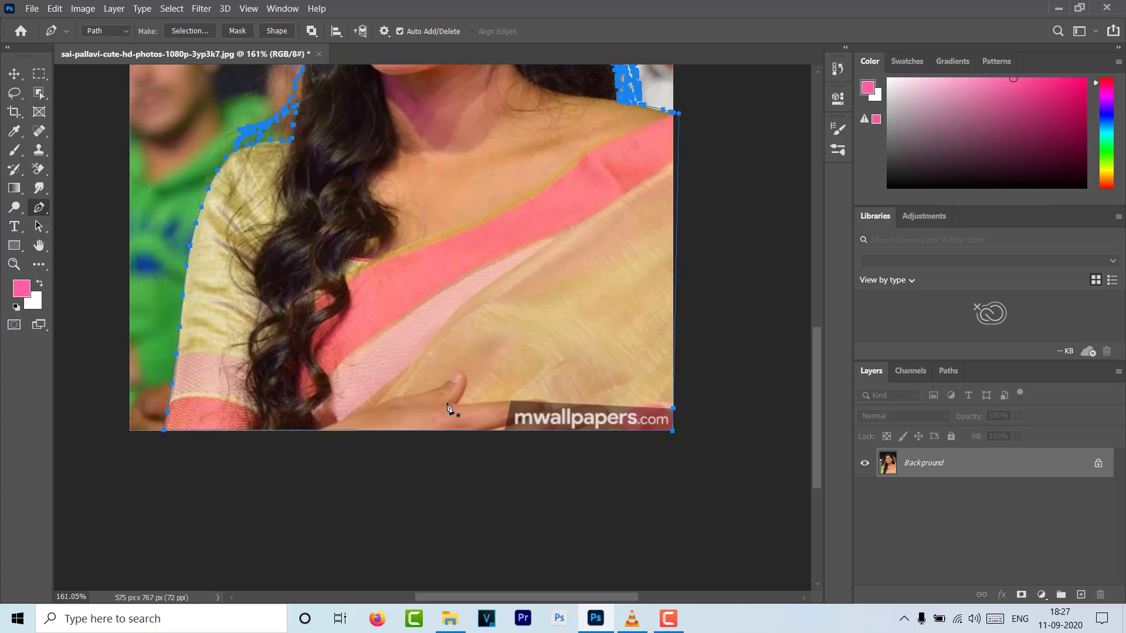
pyautogui.click(190, 31)
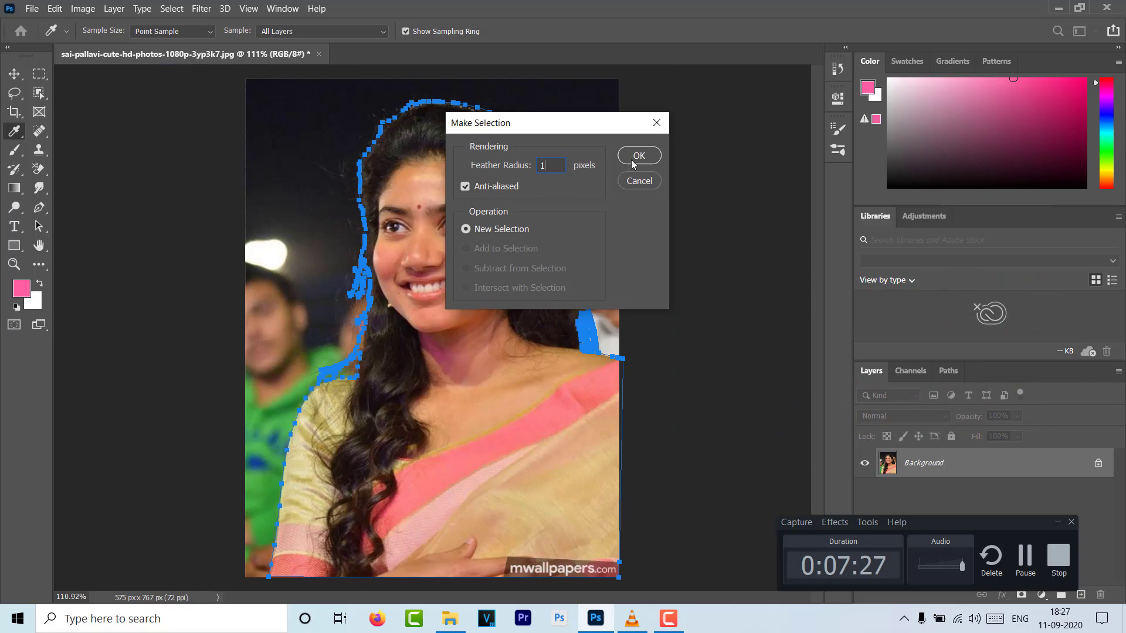
# Convert the path to a selection, mask out the background, and apply the layer mask permanently.
pyautogui.click(636, 156)
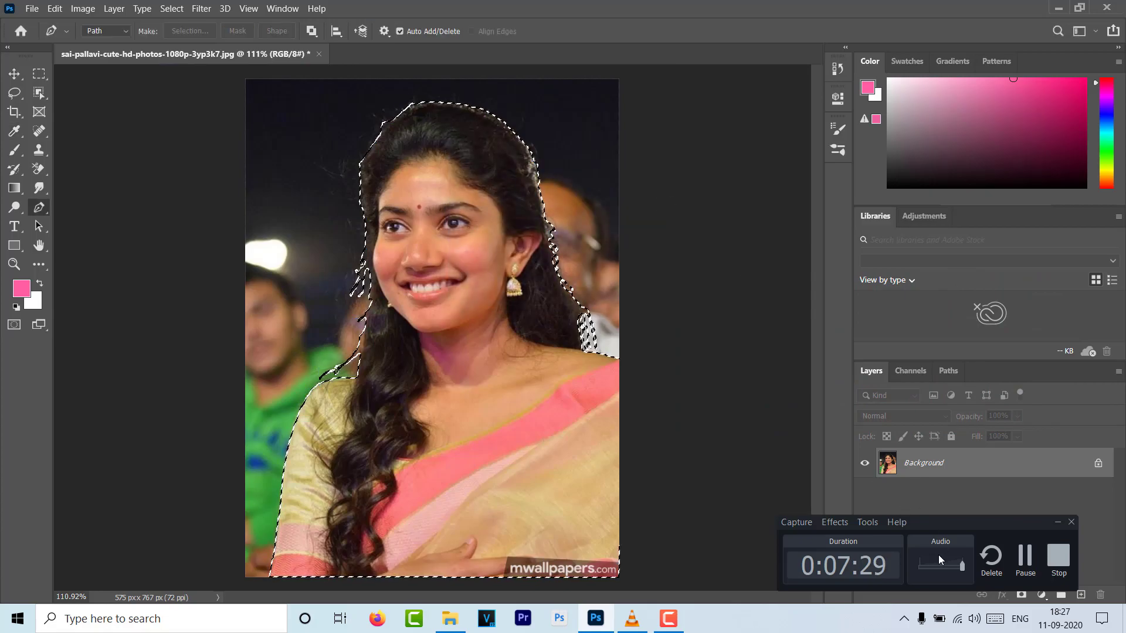
pyautogui.click(1058, 523)
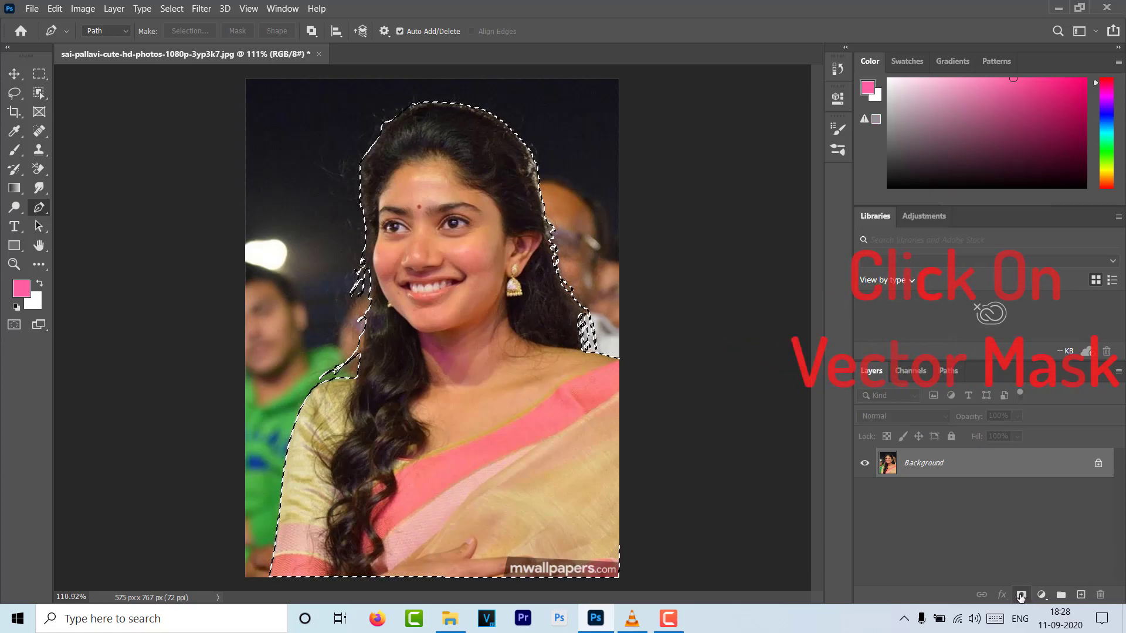
pyautogui.click(1021, 596)
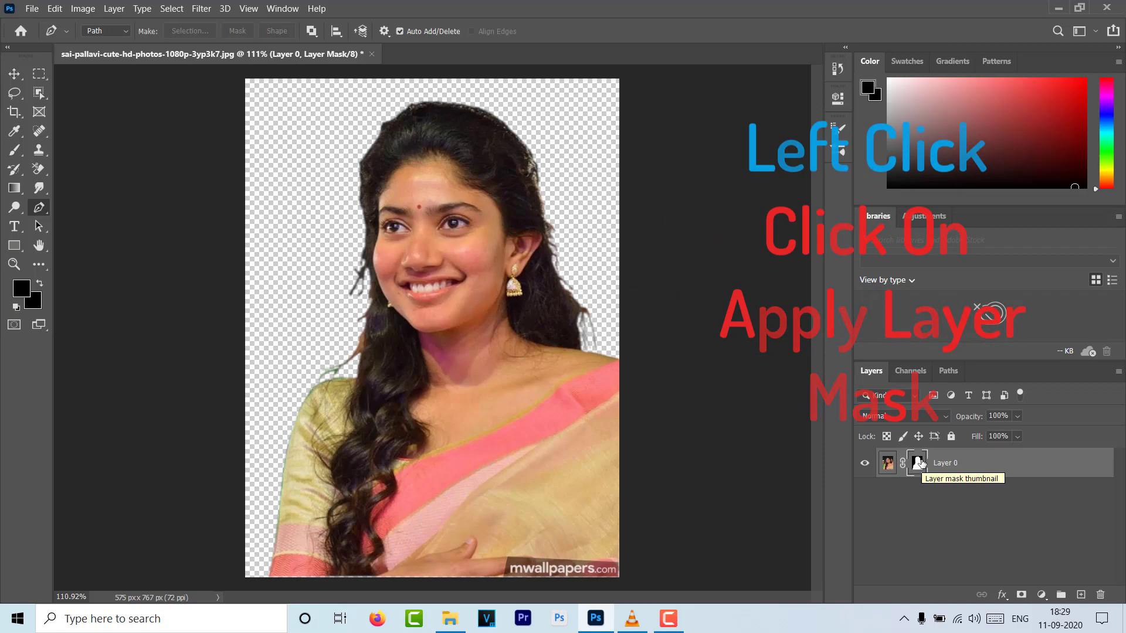
pyautogui.rightClick(920, 466)
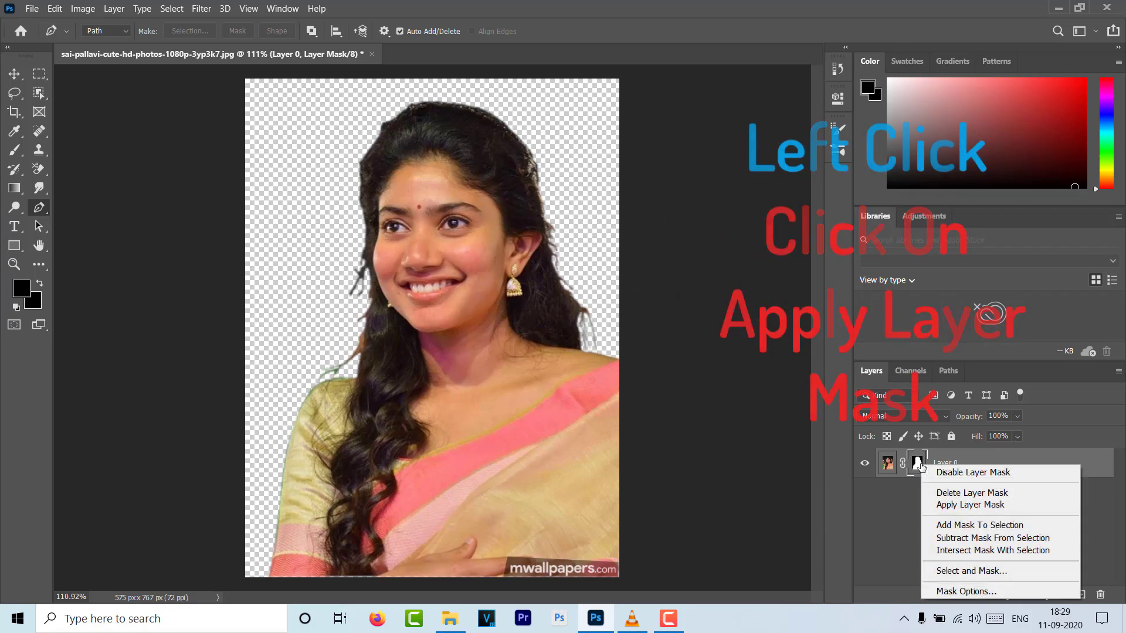
pyautogui.click(979, 506)
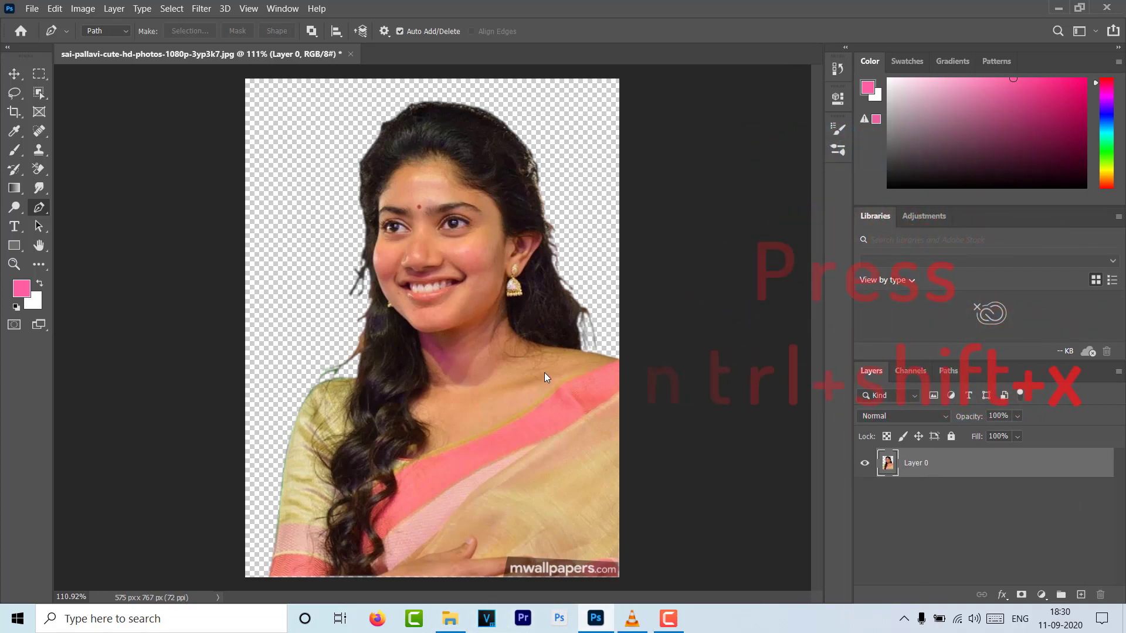
pyautogui.hotkey('ctrl', 'shift', 'x')
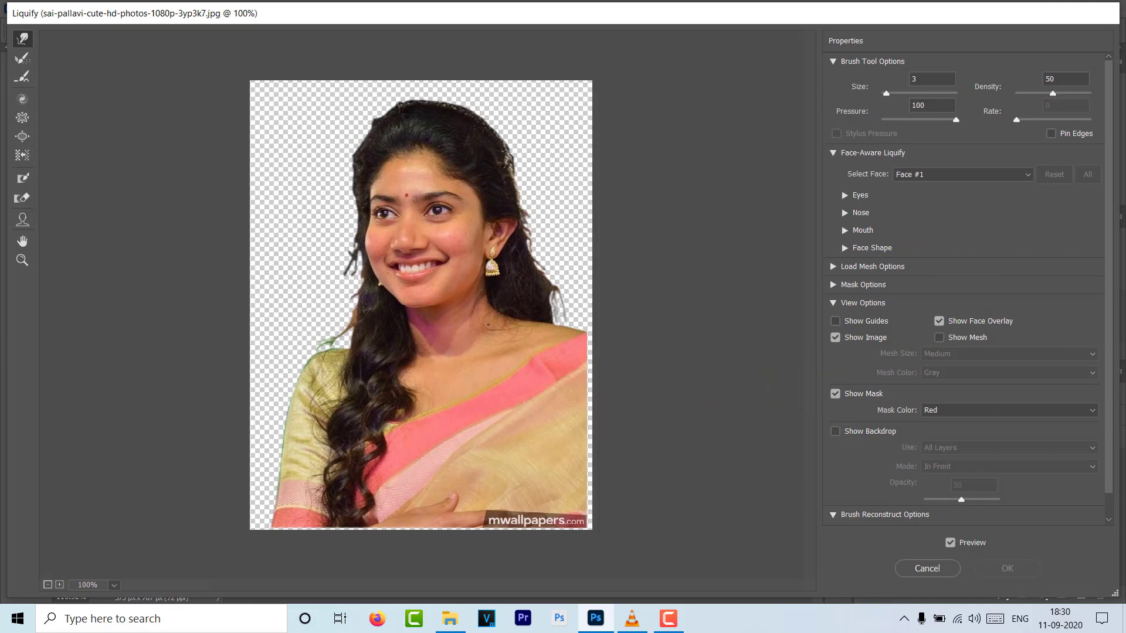
# Smudge the hair edges in Liquify with the Forward Warp Tool at 200% zoom and commit.
pyautogui.click(24, 39)
pyautogui.hotkey('ctrl', '+')
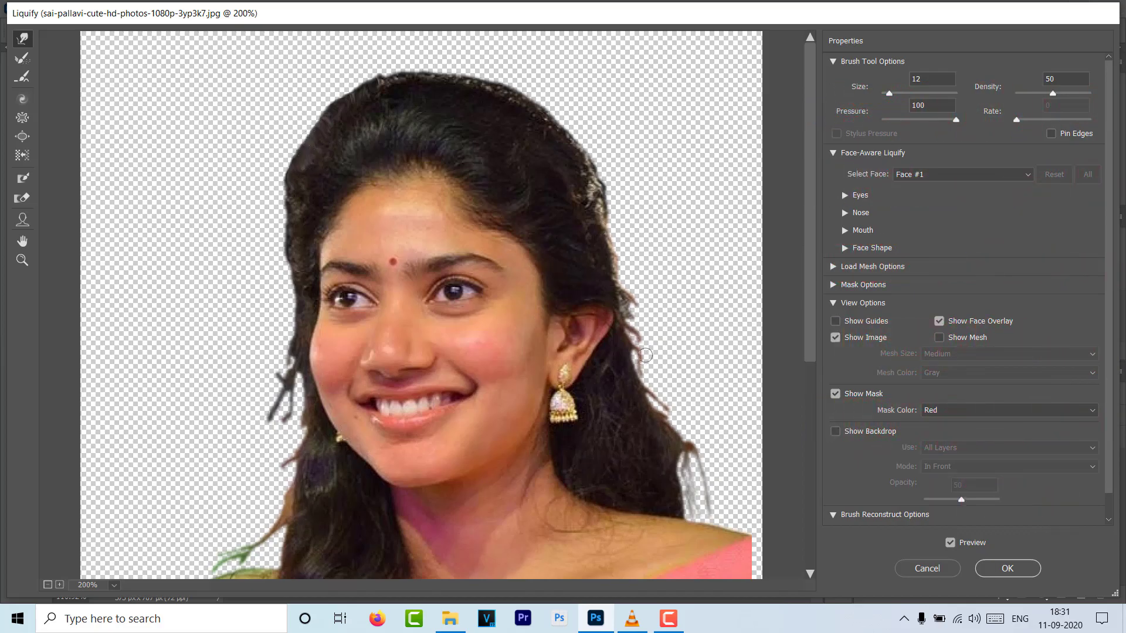
pyautogui.scroll(-5, 596, 214)
pyautogui.scroll(5, 334, 338)
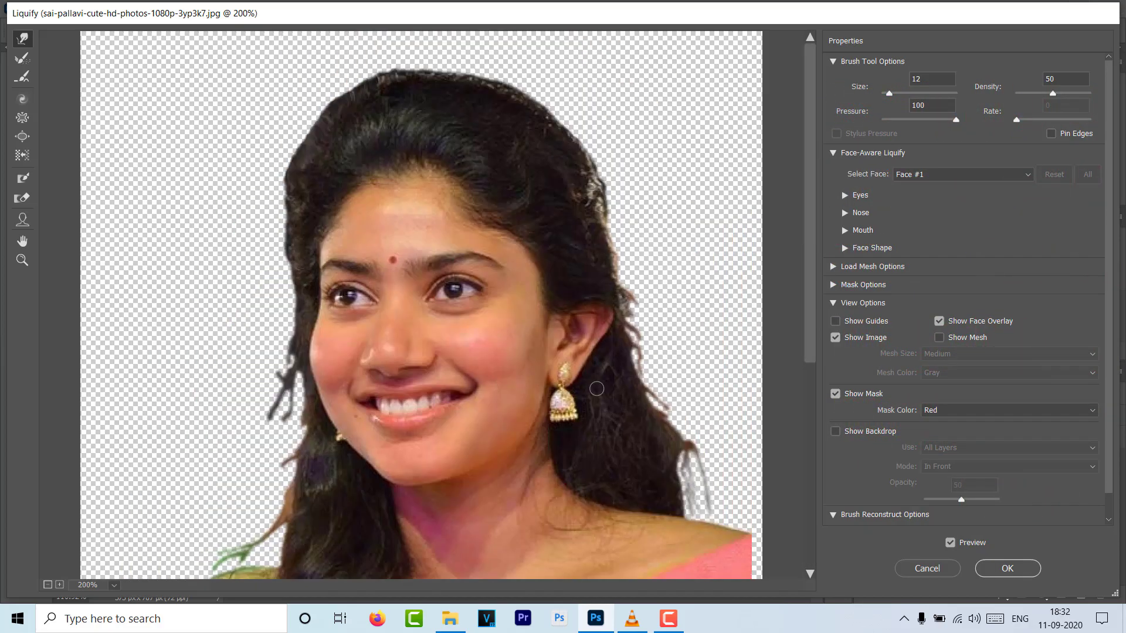
pyautogui.click(1007, 568)
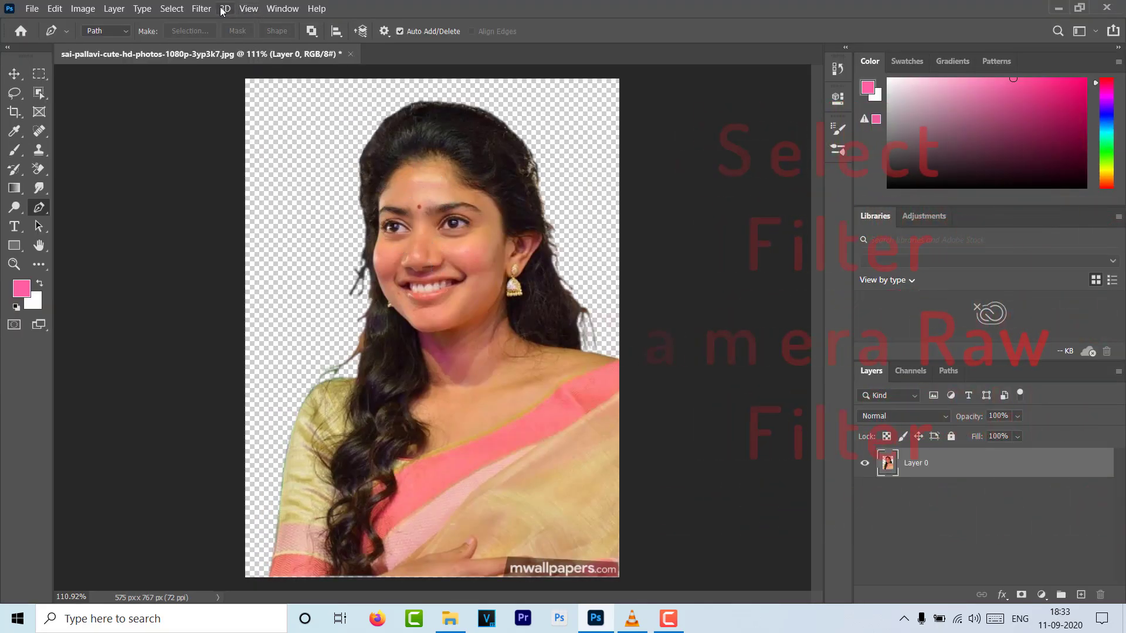
# Warm the portrait's colour temperature with the Camera Raw Filter.
pyautogui.click(202, 10)
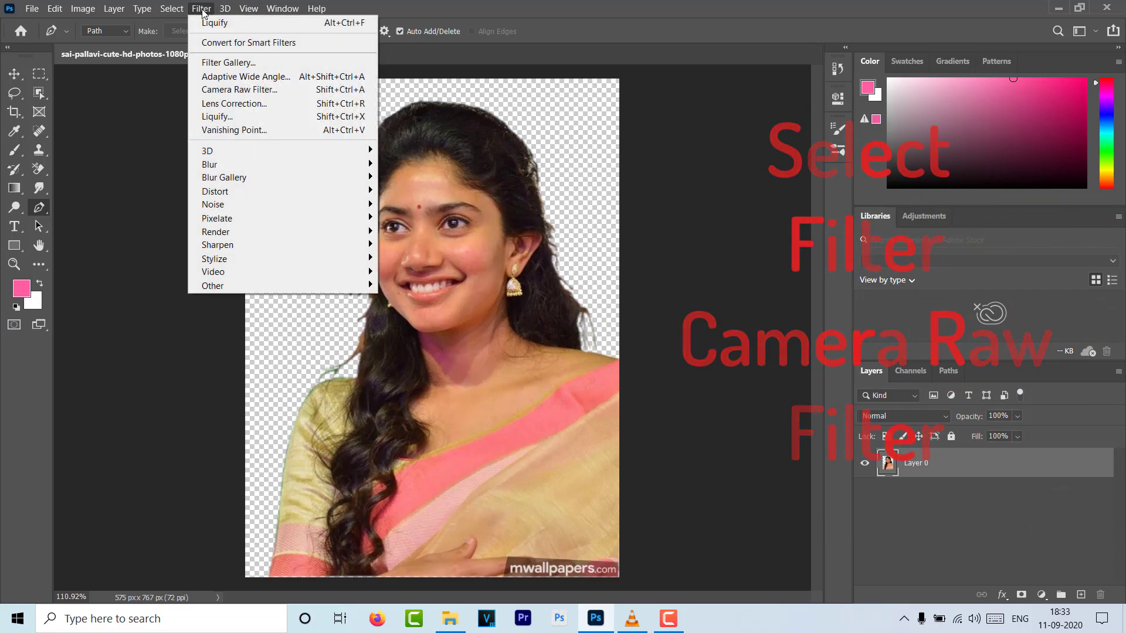
pyautogui.click(247, 90)
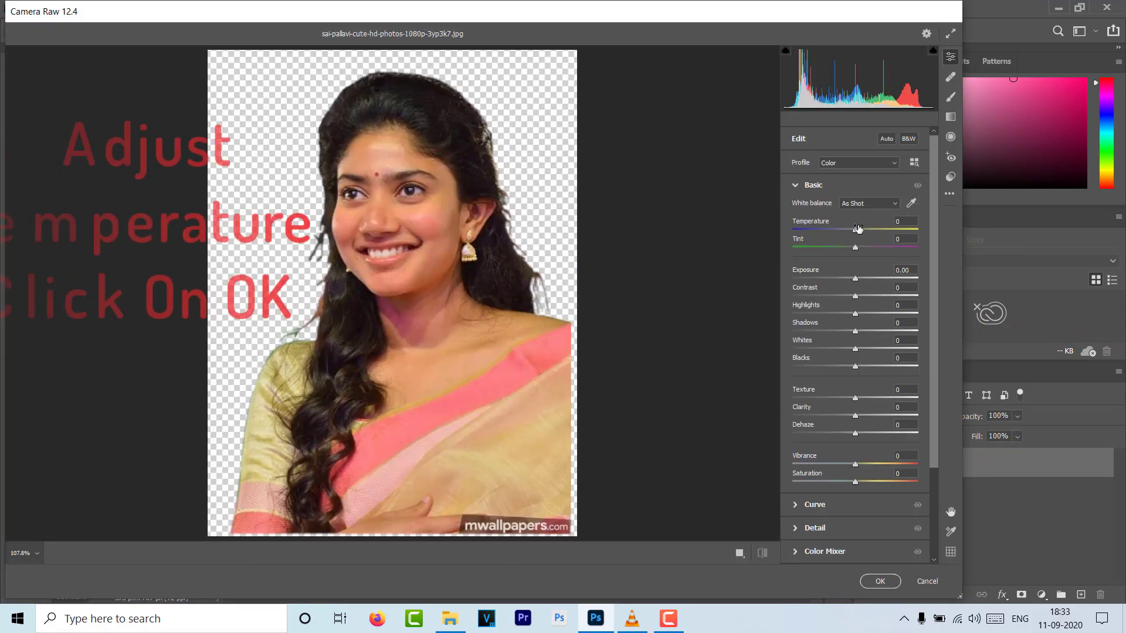
pyautogui.moveTo(855, 229)
pyautogui.mouseDown()
pyautogui.moveTo(865, 243)
pyautogui.moveTo(859, 296)
pyautogui.mouseUp()
pyautogui.hotkey('ctrl', '+')
pyautogui.hotkey('ctrl', '0')
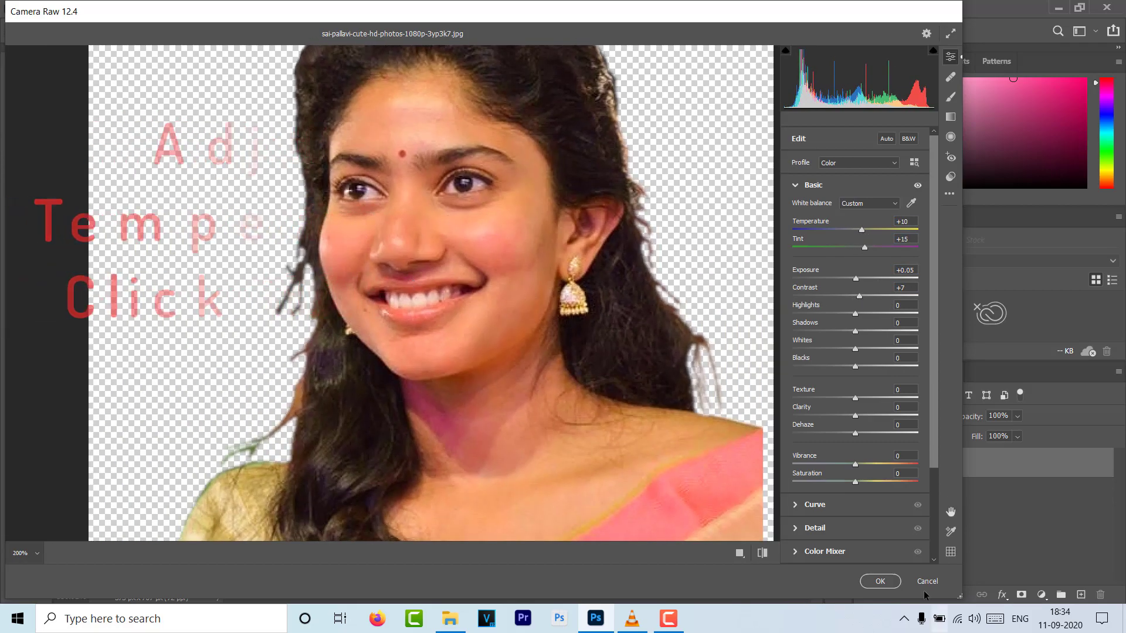
pyautogui.click(880, 581)
# Apply an Unsharp Mask with 75% amount and 5.2-pixel radius.
pyautogui.click(201, 8)
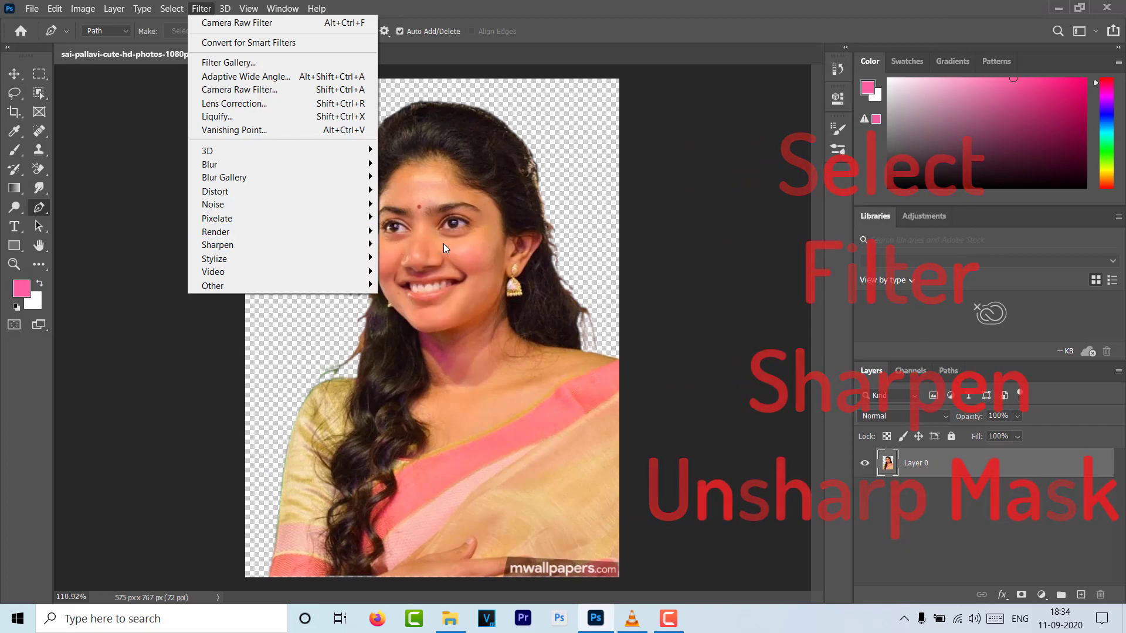
pyautogui.moveTo(217, 244)
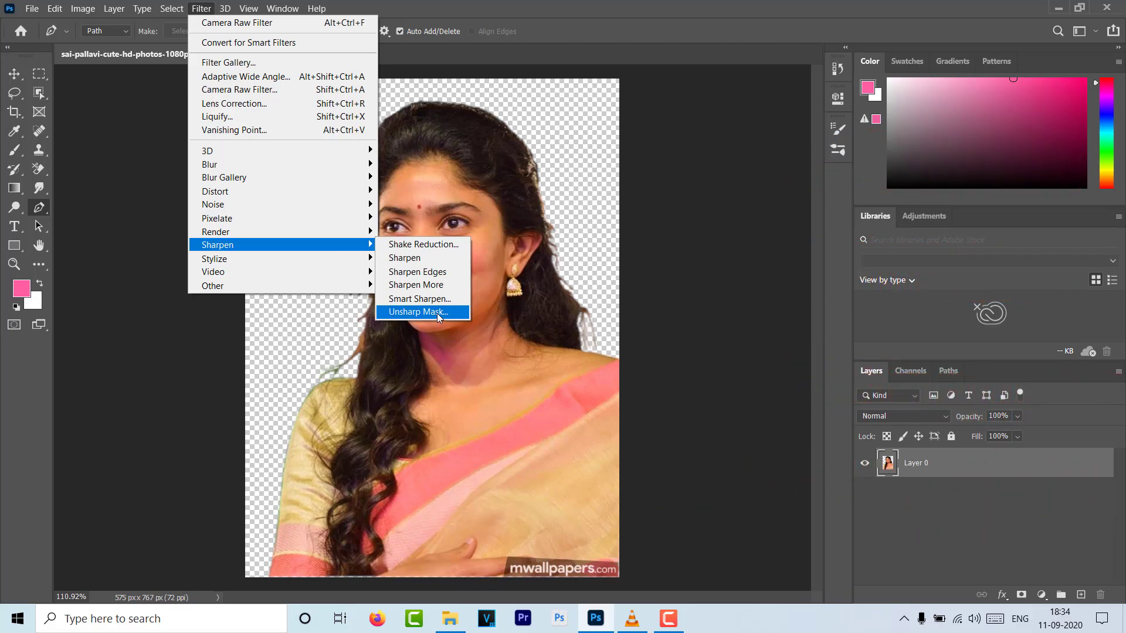
pyautogui.click(438, 315)
pyautogui.moveTo(651, 299); pyautogui.dragTo(772, 293)
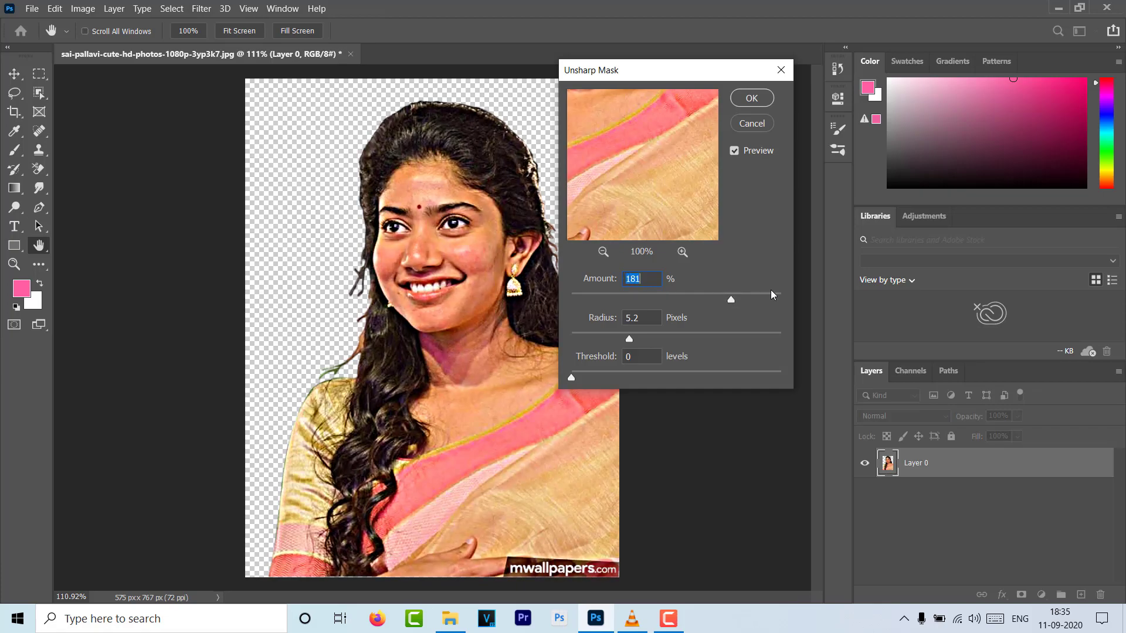
pyautogui.click(662, 298)
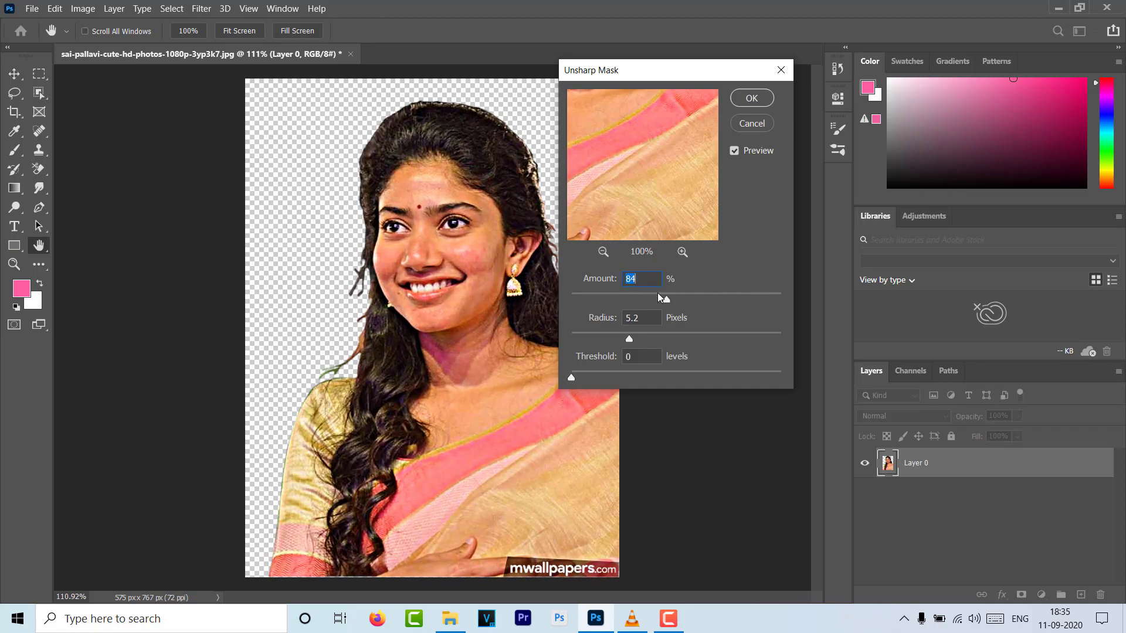
pyautogui.click(752, 98)
pyautogui.press('p')
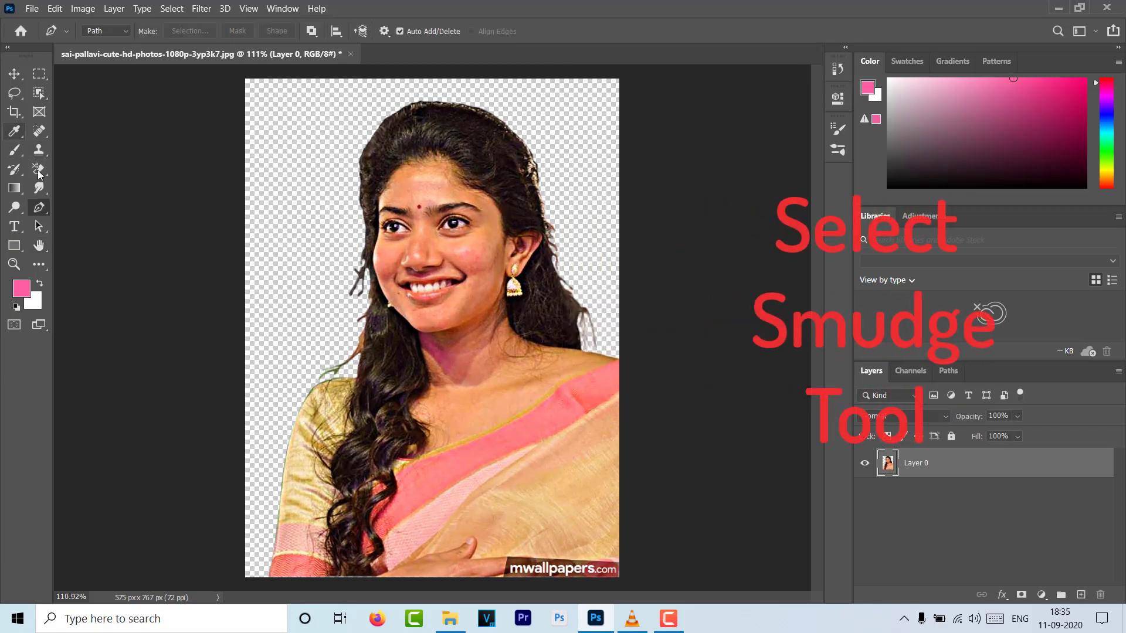
# Choose the Smudge Tool with the Pastel Dark 64 pixels brush at 61% strength.
pyautogui.click(40, 189)
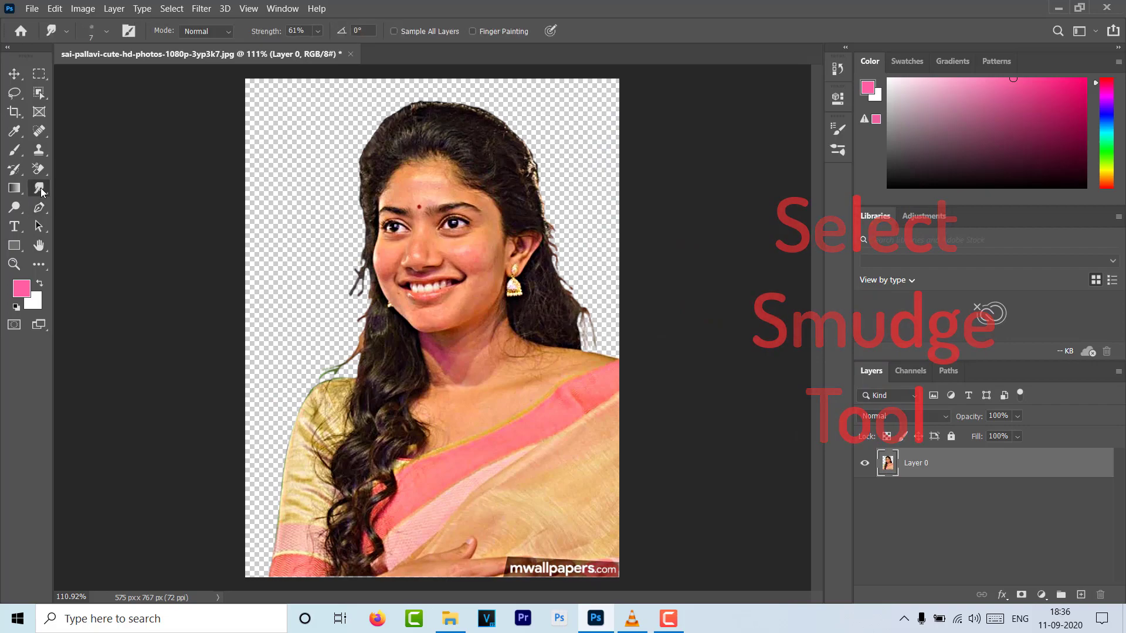
pyautogui.rightClick(41, 190)
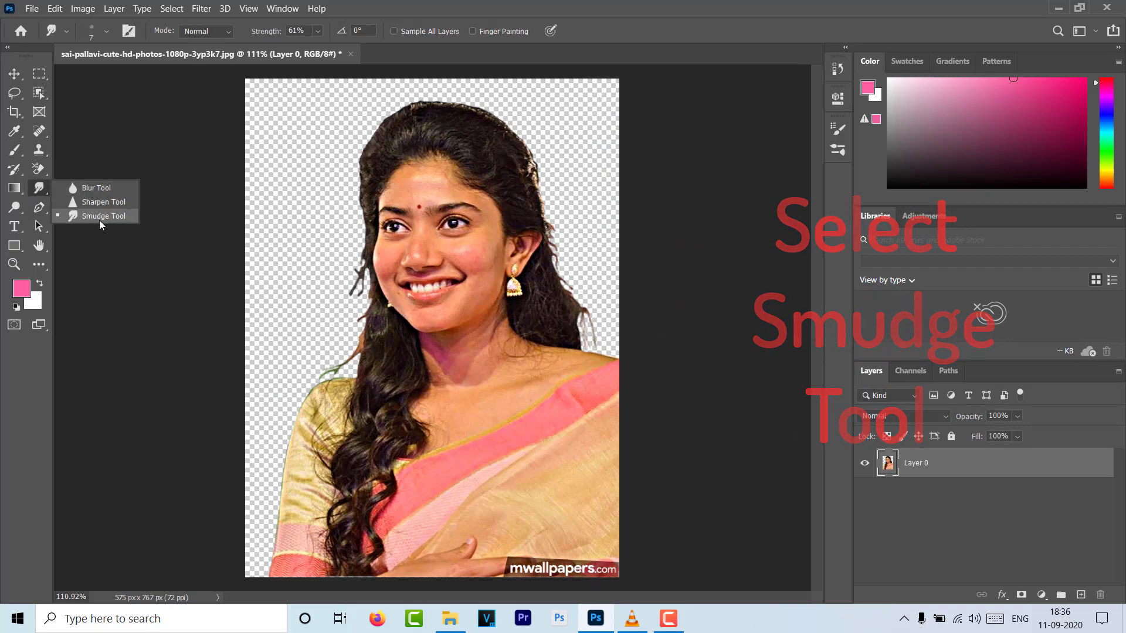
pyautogui.click(114, 217)
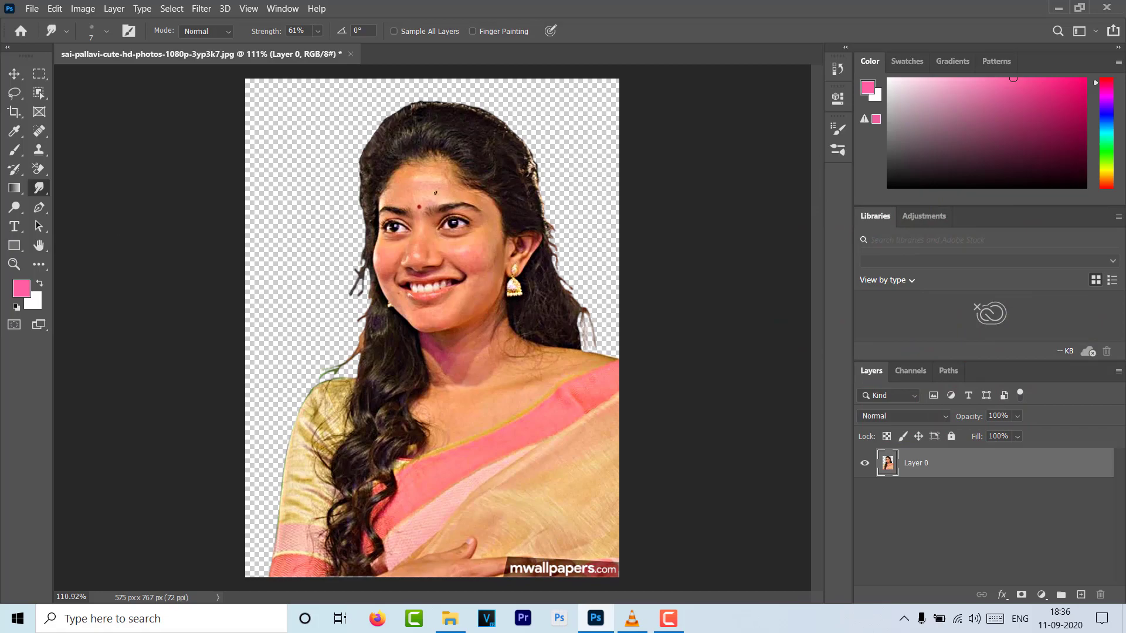
pyautogui.click(837, 151)
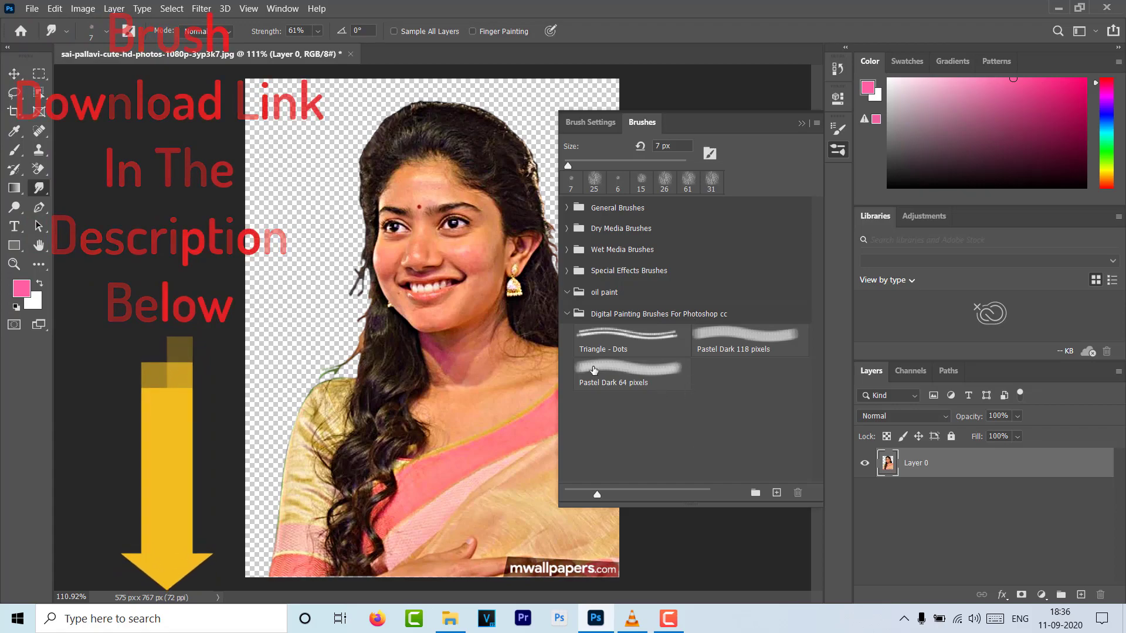
pyautogui.click(626, 375)
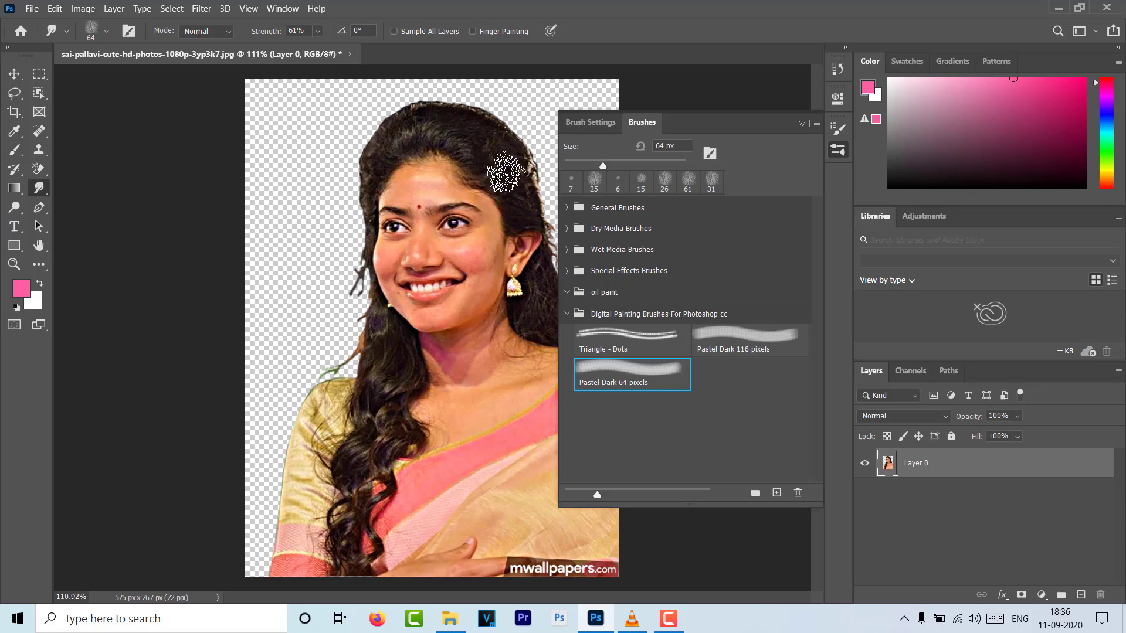
pyautogui.click(505, 173)
pyautogui.scroll(2, 411, 216)
# Set the smudge brush size to 23 px in the brush preset picker.
pyautogui.scroll(2, 411, 216)
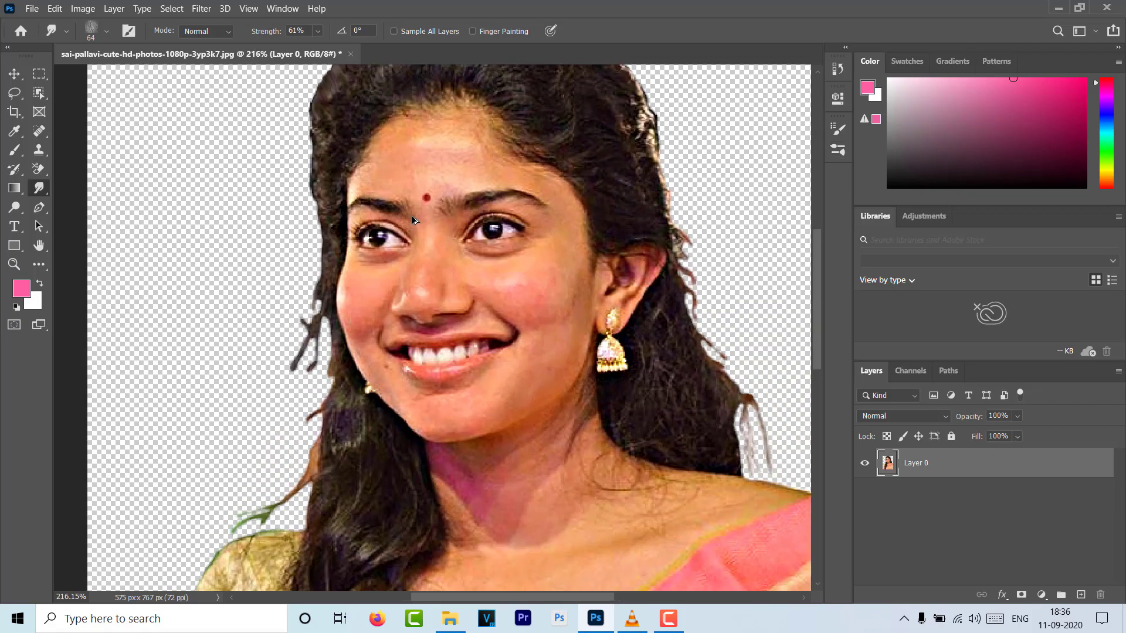
pyautogui.scroll(2, 411, 216)
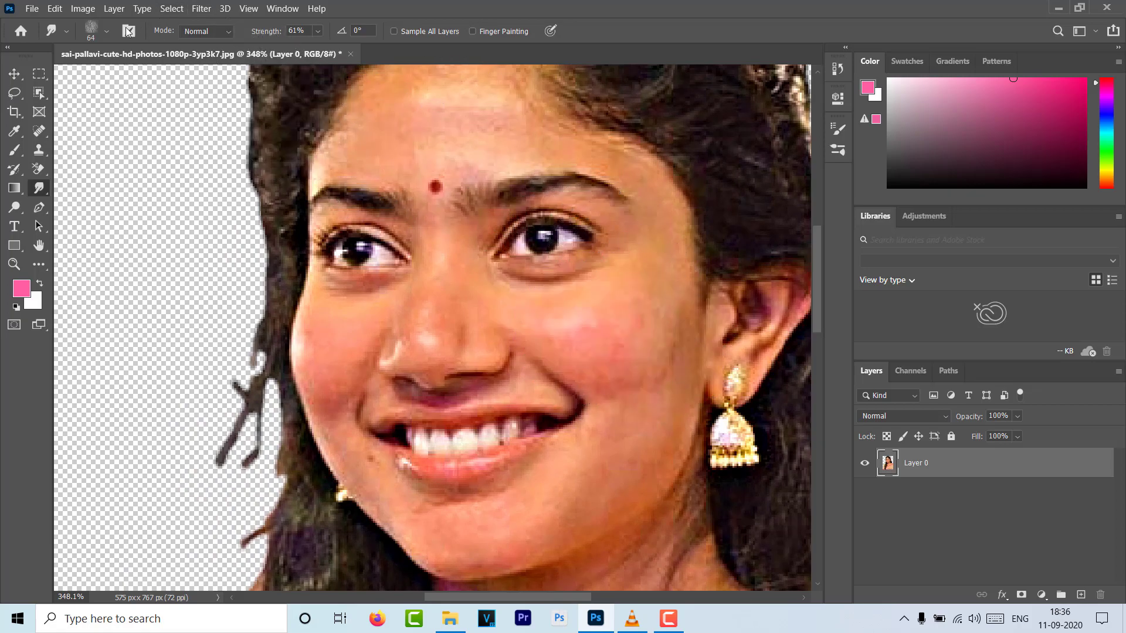
pyautogui.click(107, 33)
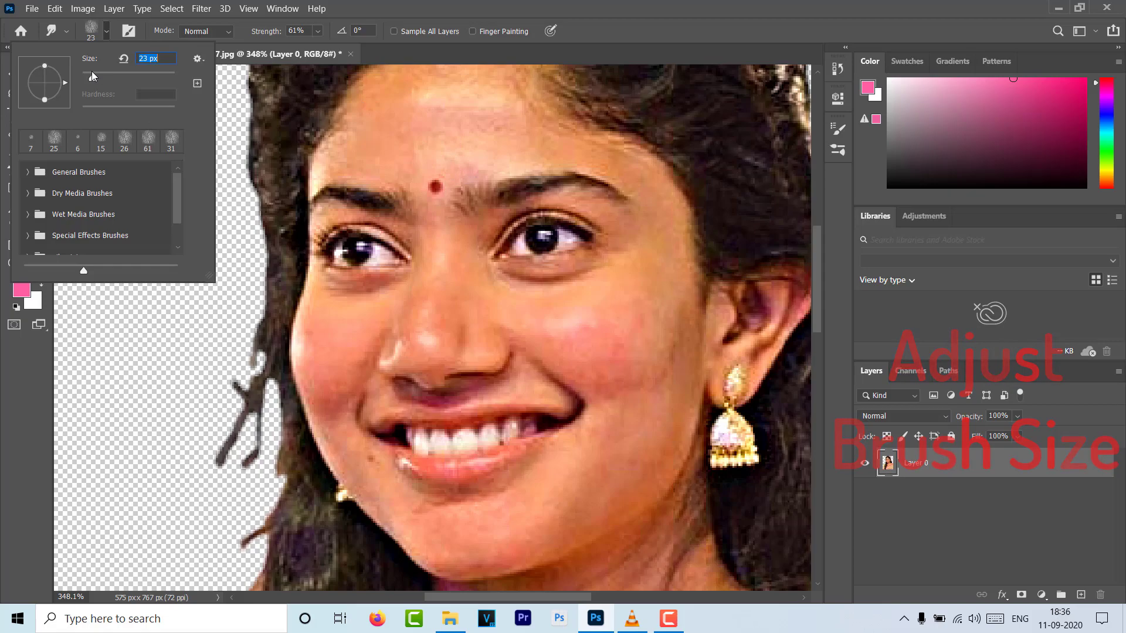
pyautogui.click(401, 99)
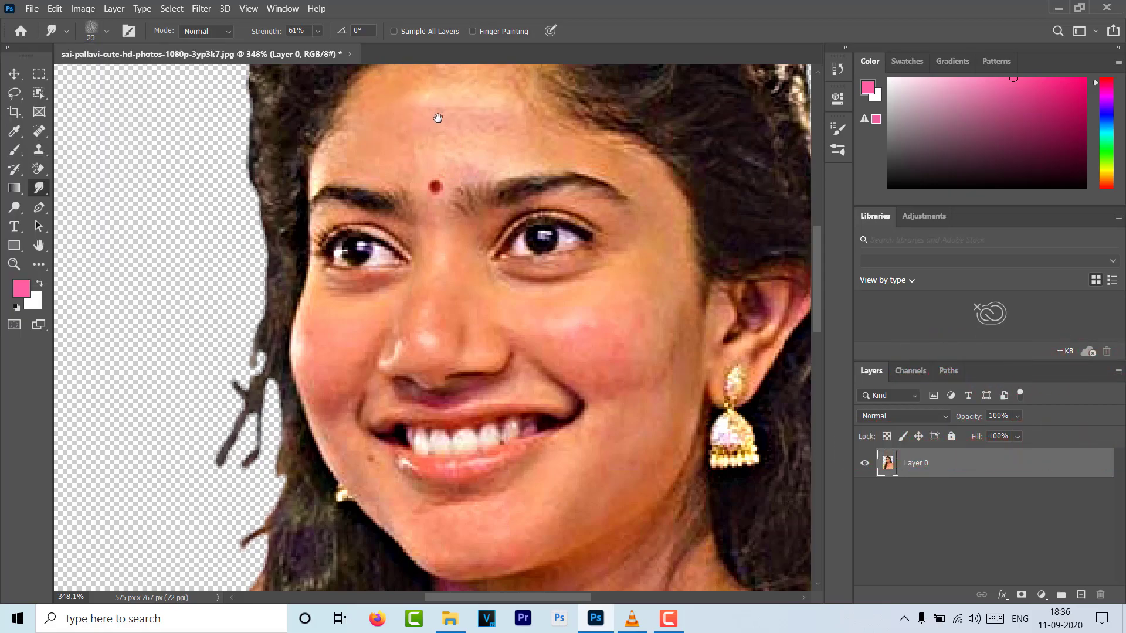
pyautogui.moveTo(438, 118); pyautogui.dragTo(411, 226)
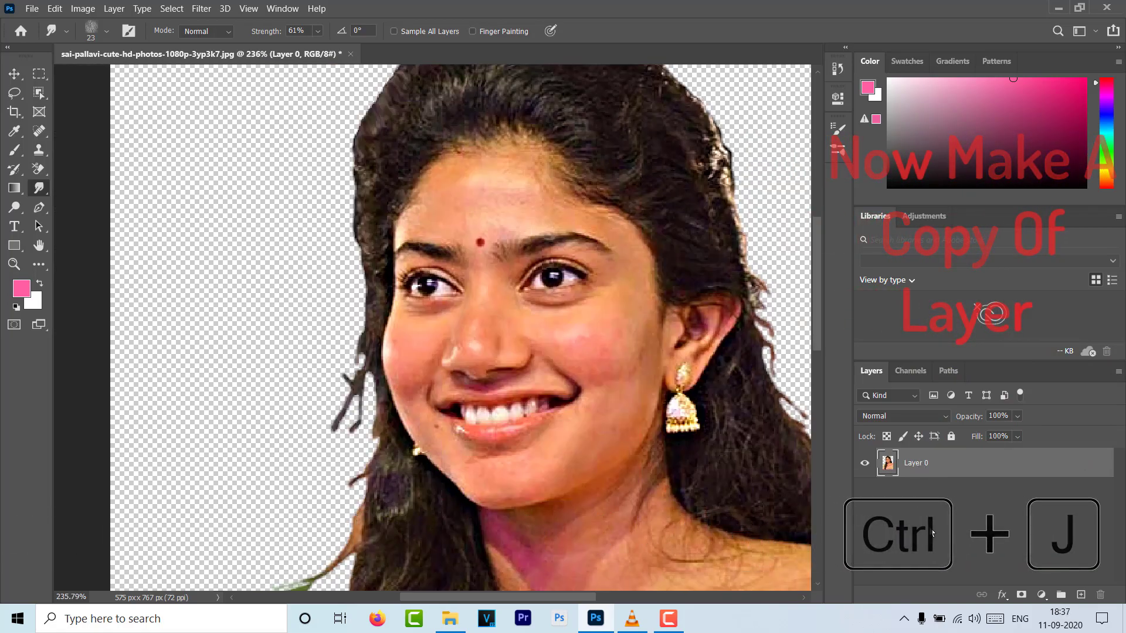
# Duplicate Layer 0, hide the copy, and move Layer 0 above it.
pyautogui.hotkey('ctrl', 'j')
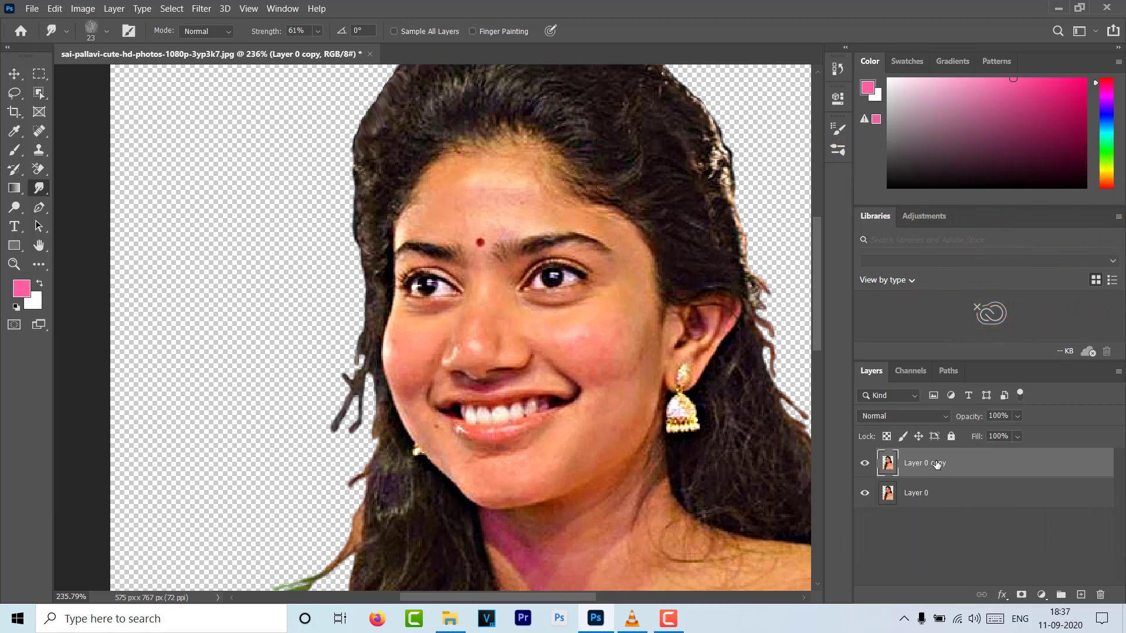
pyautogui.click(923, 499)
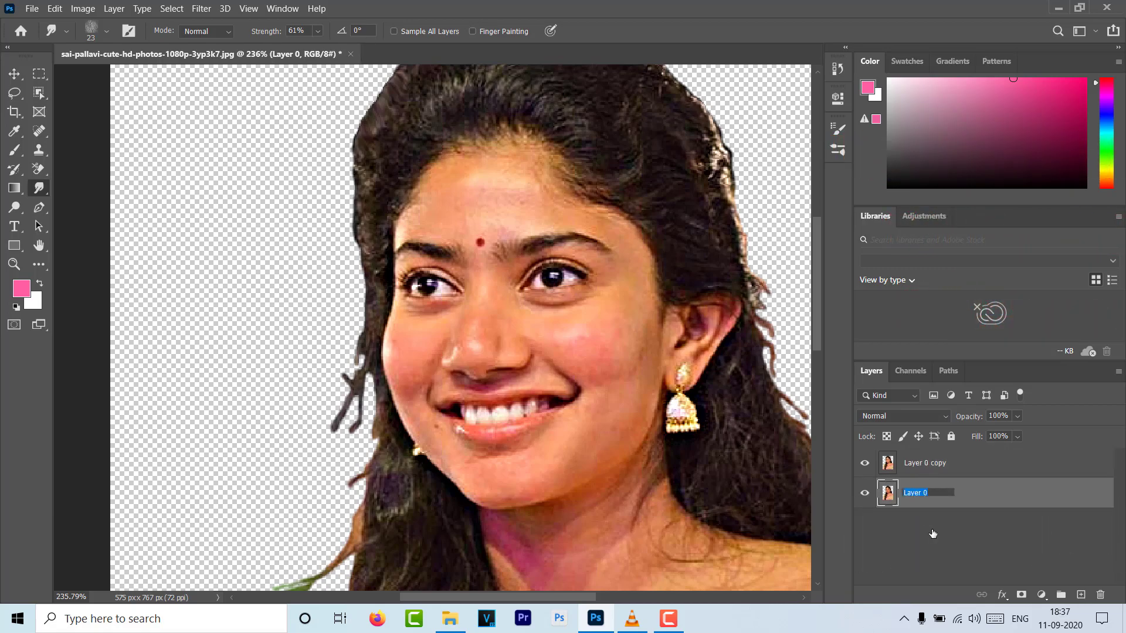
pyautogui.moveTo(927, 494); pyautogui.dragTo(926, 460)
pyautogui.click(864, 492)
# Reduce the smudge brush size to 10 px.
pyautogui.scroll(3, 458, 170)
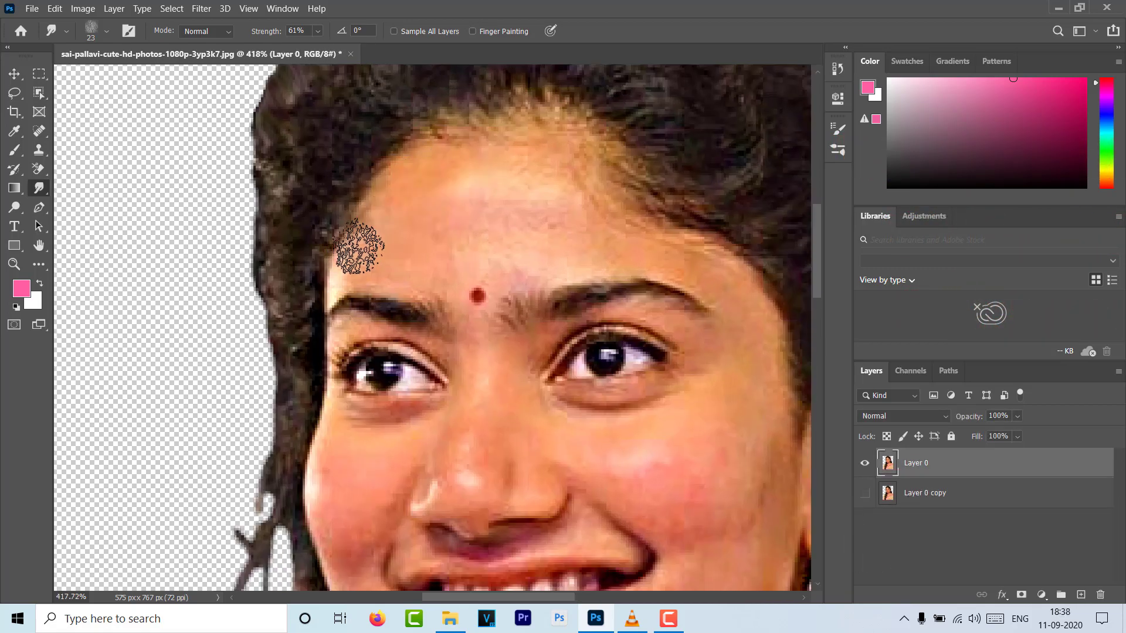
pyautogui.scroll(-2, 742, 320)
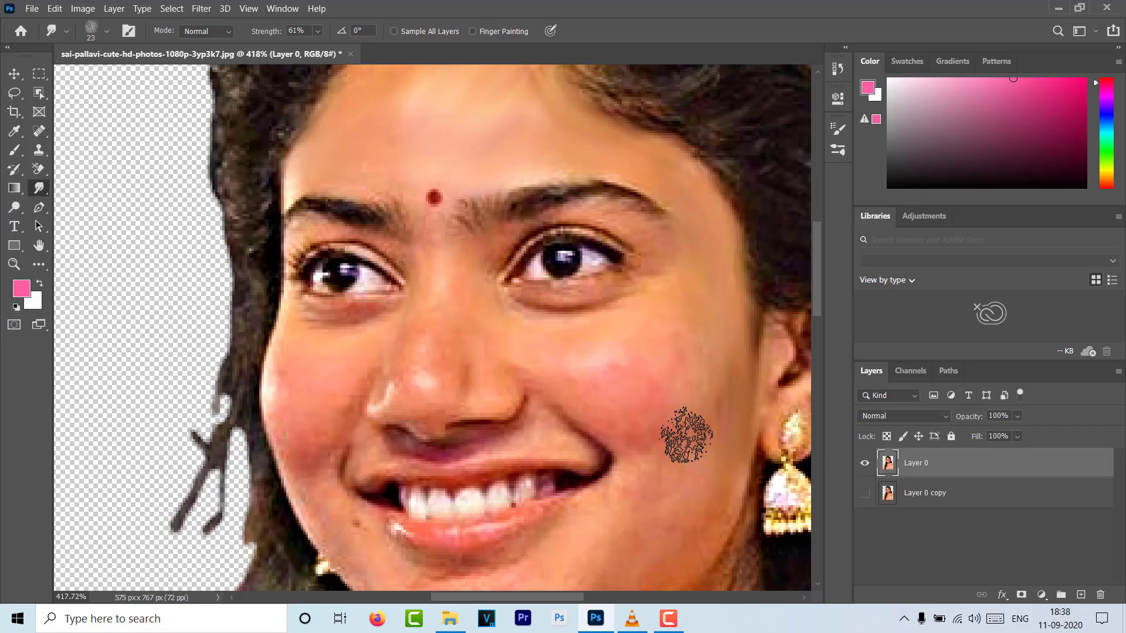
pyautogui.scroll(-3, 686, 435)
pyautogui.scroll(-1, 563, 428)
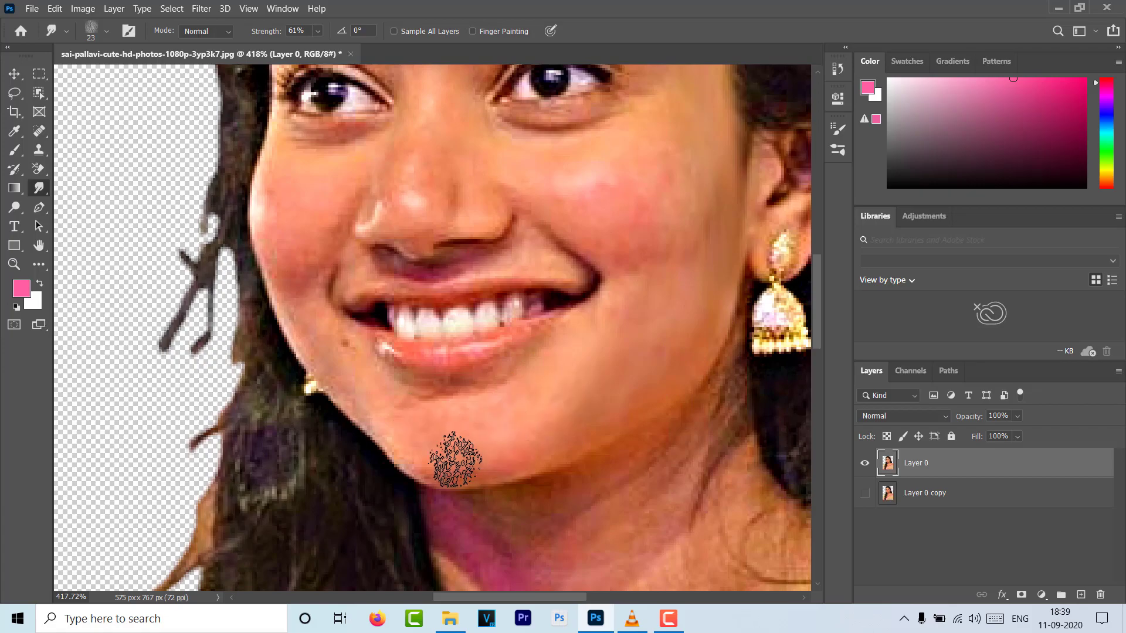
pyautogui.scroll(4, 456, 461)
pyautogui.scroll(-3, 372, 377)
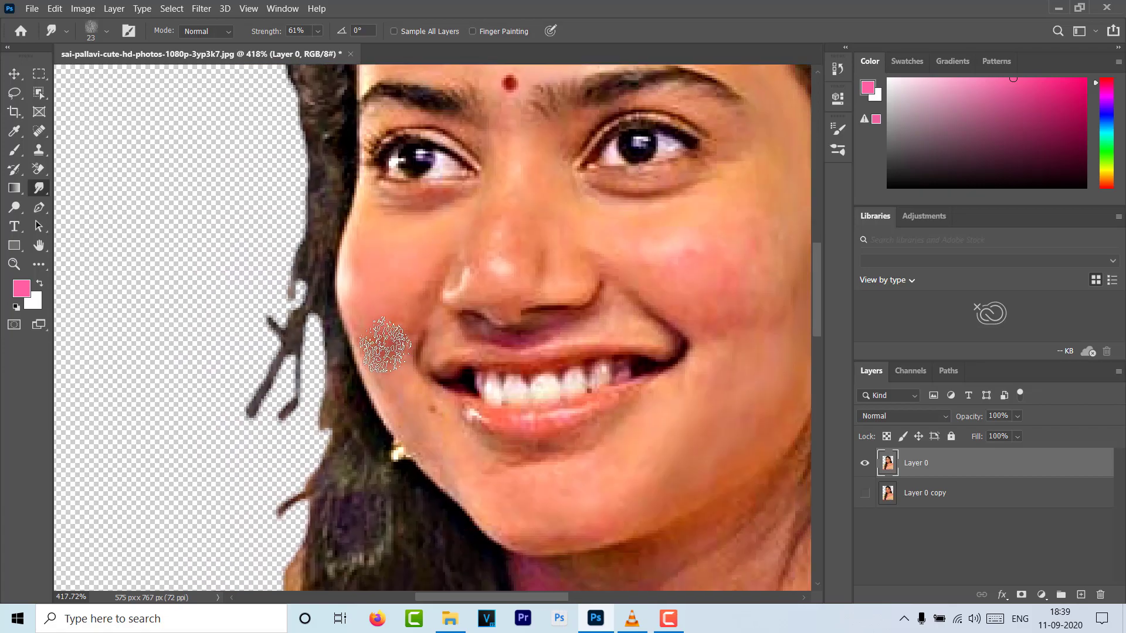
pyautogui.scroll(-1, 385, 345)
pyautogui.scroll(-3, 614, 390)
pyautogui.scroll(2, 614, 389)
pyautogui.click(106, 31)
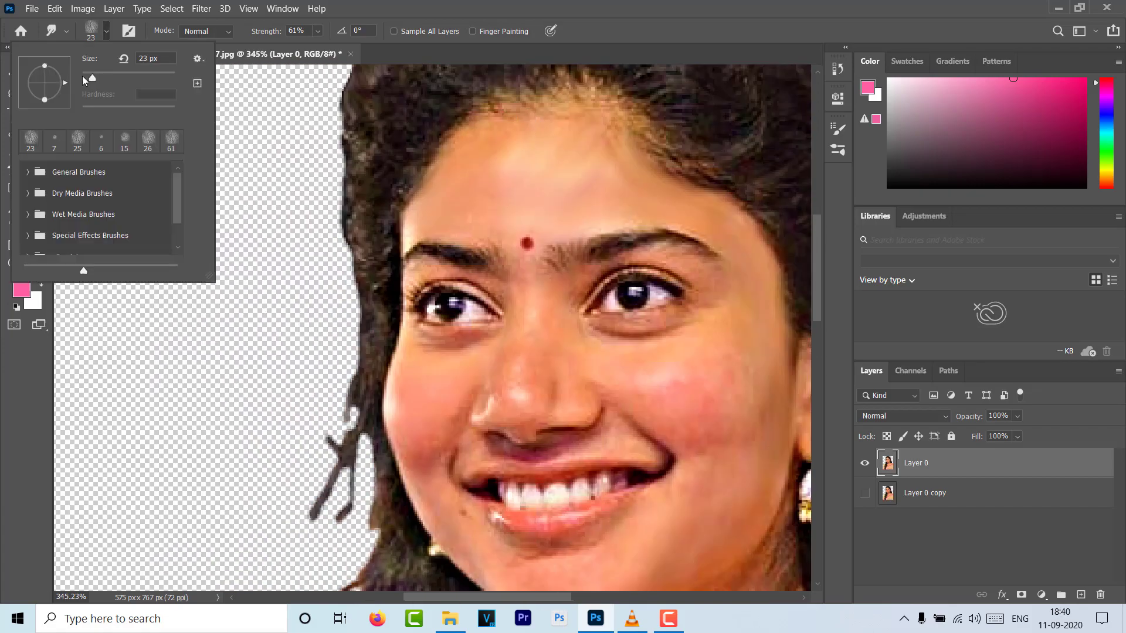
pyautogui.moveTo(85, 80); pyautogui.dragTo(83, 78)
# Smudge along the eyebrow and its lower edge to extend and shade it.
pyautogui.scroll(2, 528, 214)
pyautogui.scroll(-1, 584, 257)
pyautogui.scroll(-1, 539, 288)
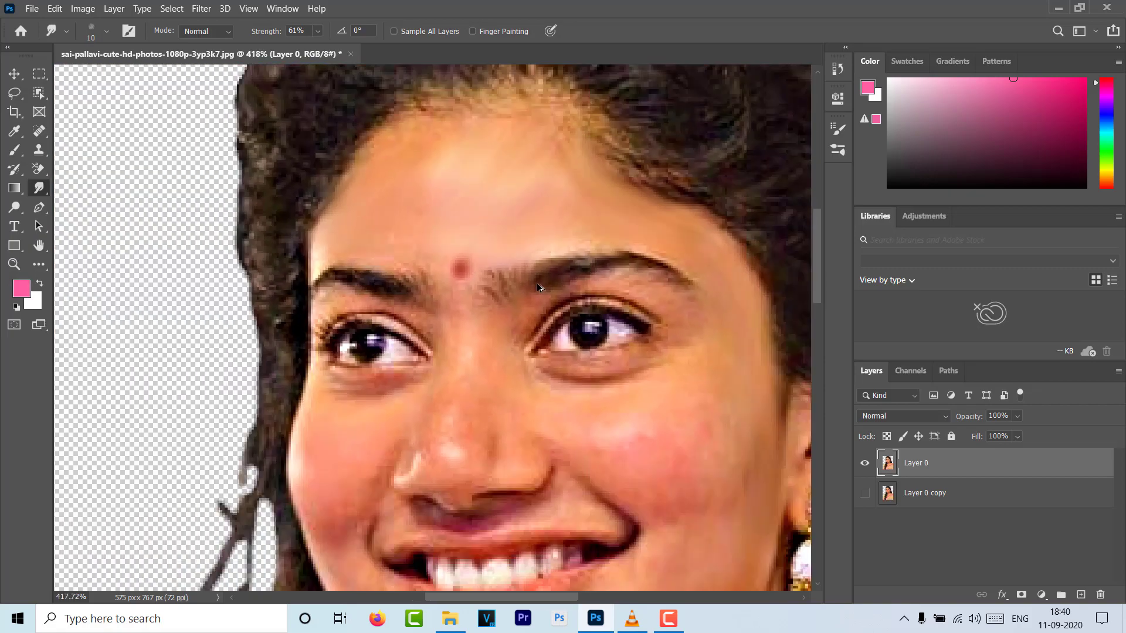
pyautogui.scroll(1, 540, 288)
pyautogui.moveTo(539, 288)
pyautogui.mouseDown()
pyautogui.moveTo(540, 261)
pyautogui.moveTo(656, 270)
pyautogui.mouseUp()
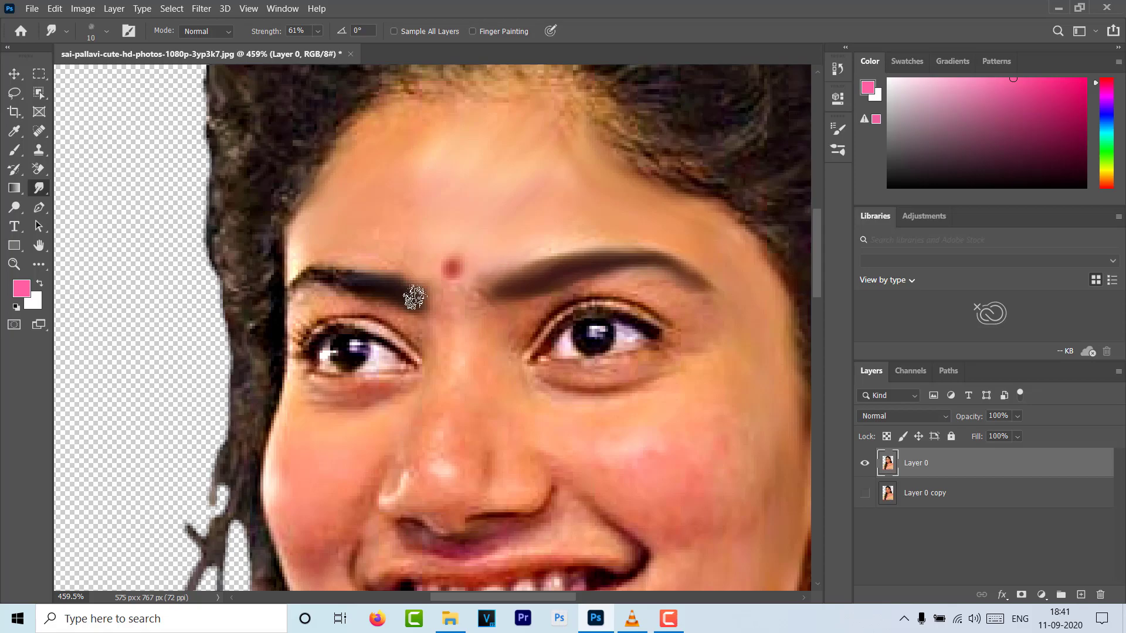
pyautogui.scroll(-1, 583, 489)
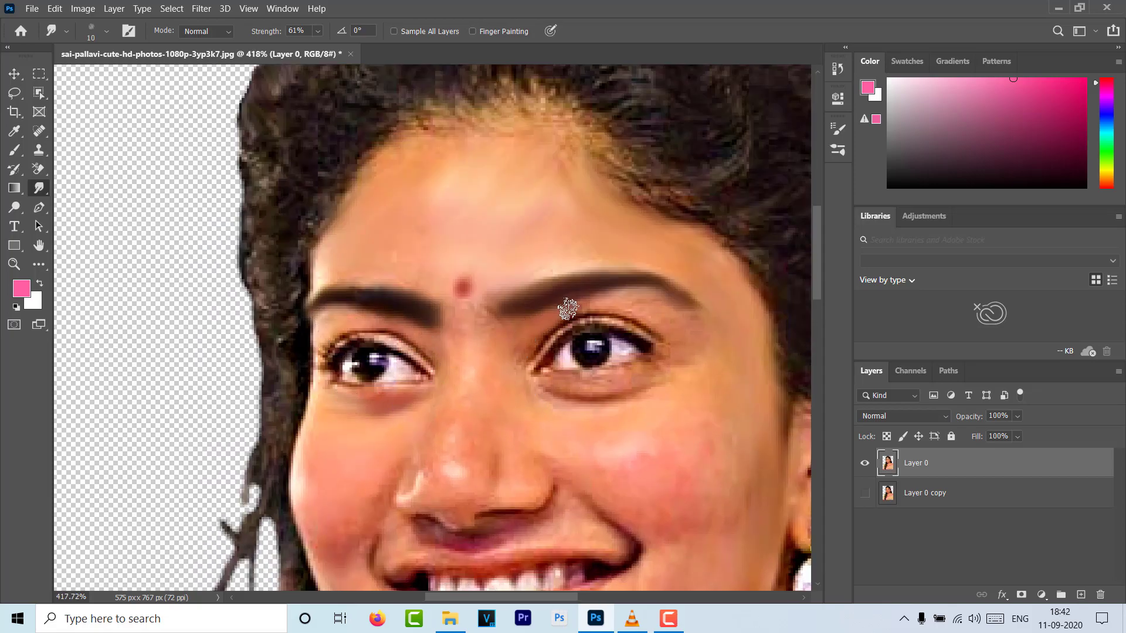
pyautogui.moveTo(567, 309)
pyautogui.mouseDown()
pyautogui.moveTo(628, 305)
pyautogui.moveTo(659, 287)
pyautogui.mouseUp()
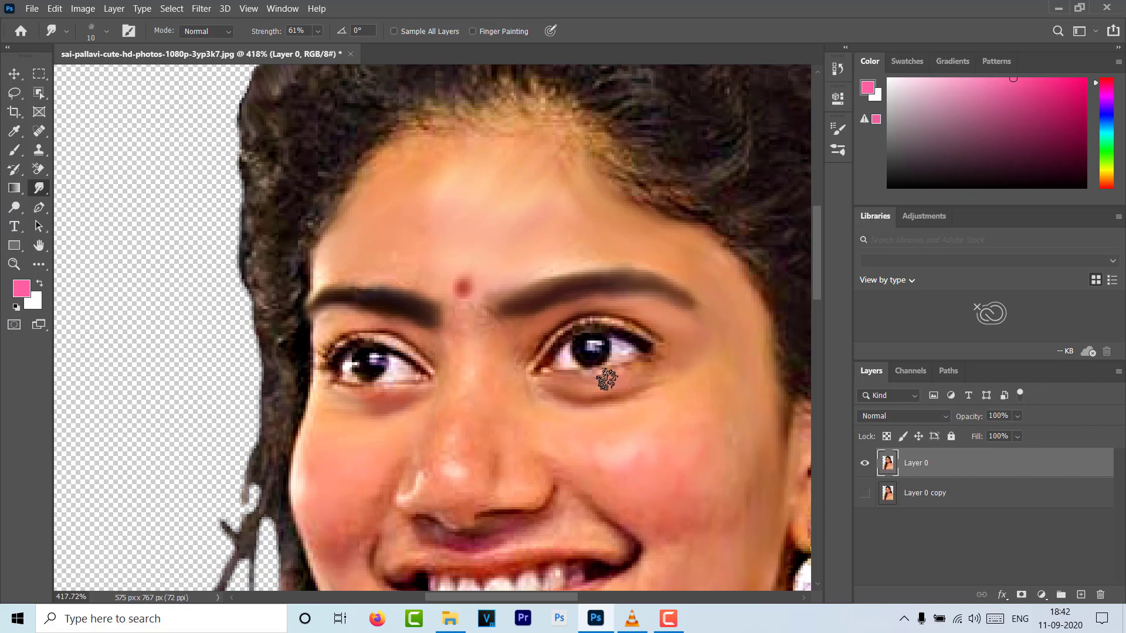
# Shrink the smudge brush to 4 px and zoom out to the whole portrait.
pyautogui.scroll(2, 561, 367)
pyautogui.press('[')
pyautogui.press('[')
pyautogui.press('[')
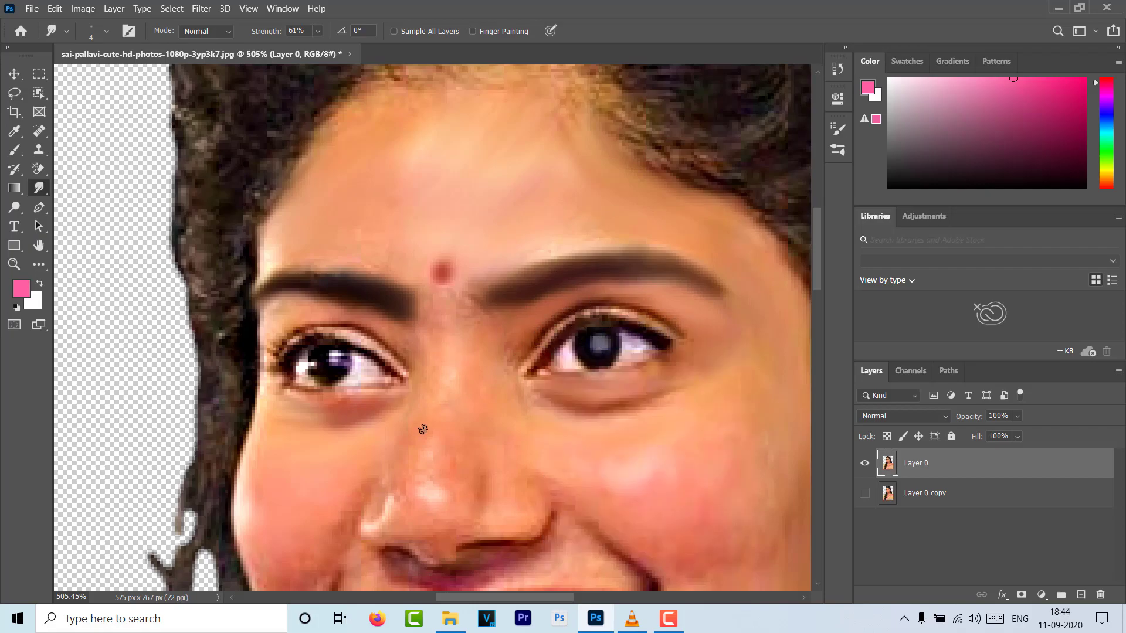
pyautogui.rightClick(330, 359)
pyautogui.press('Escape')
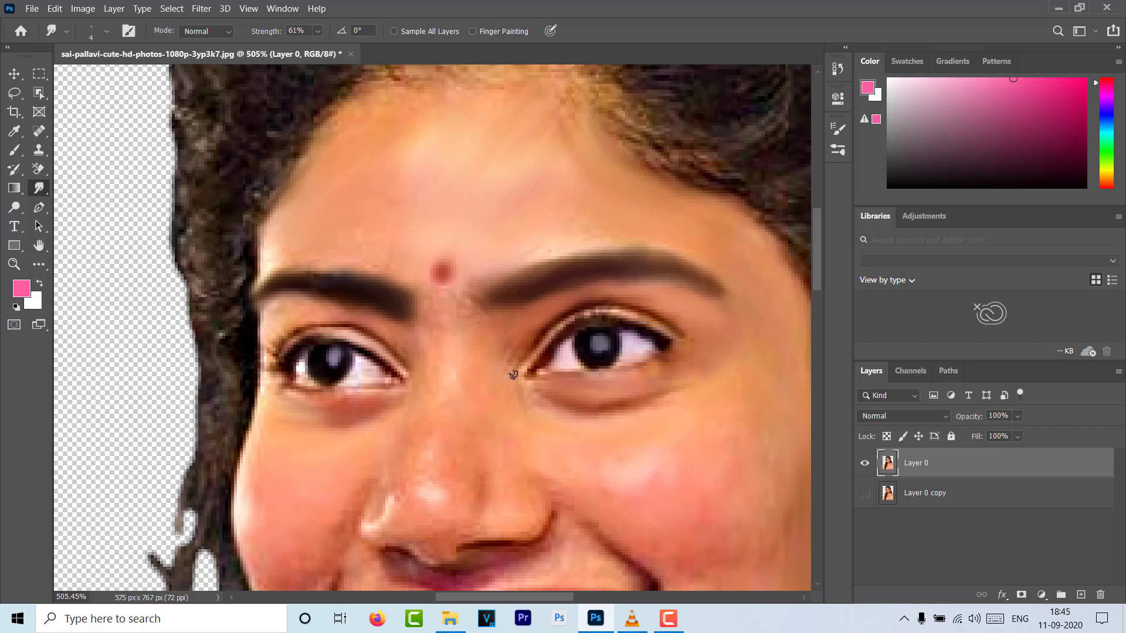
pyautogui.hotkey('ctrl', '0')
# Set the Smudge brush size to 10 in the Brush Preset picker.
pyautogui.scroll(5, 489, 217)
pyautogui.rightClick(489, 217)
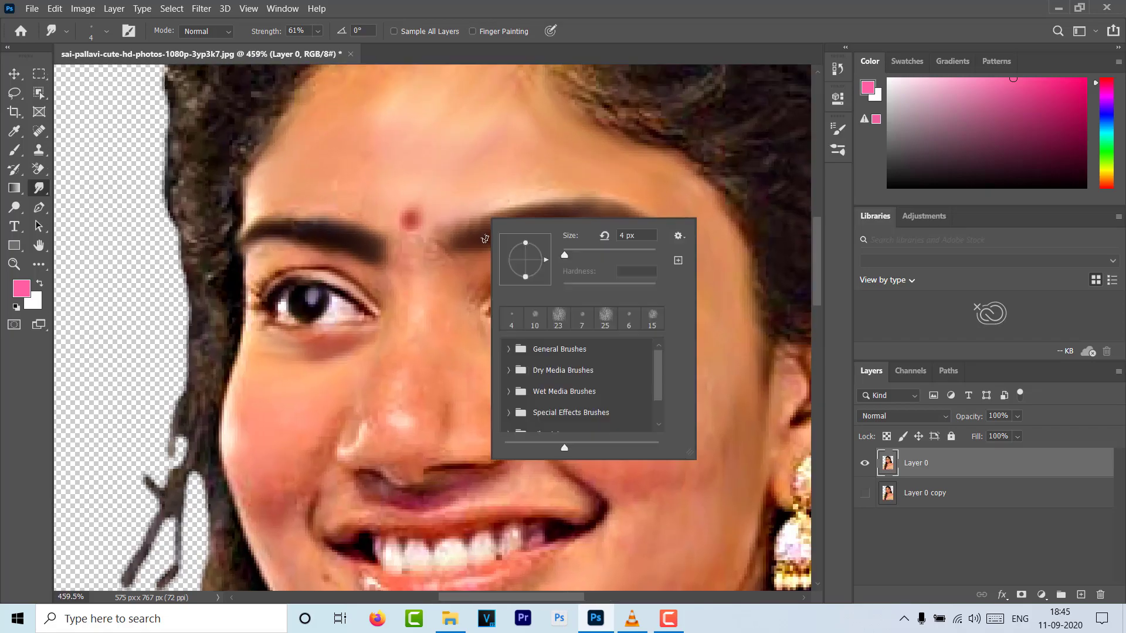
pyautogui.press('Escape')
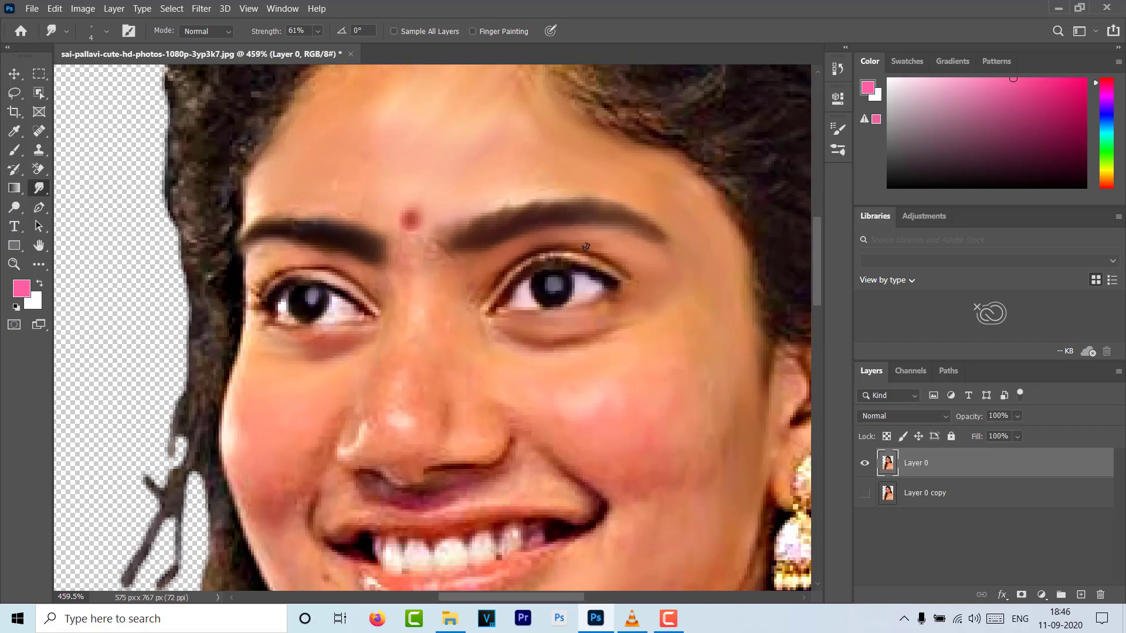
pyautogui.click(96, 28)
pyautogui.click(86, 73)
pyautogui.press('Return')
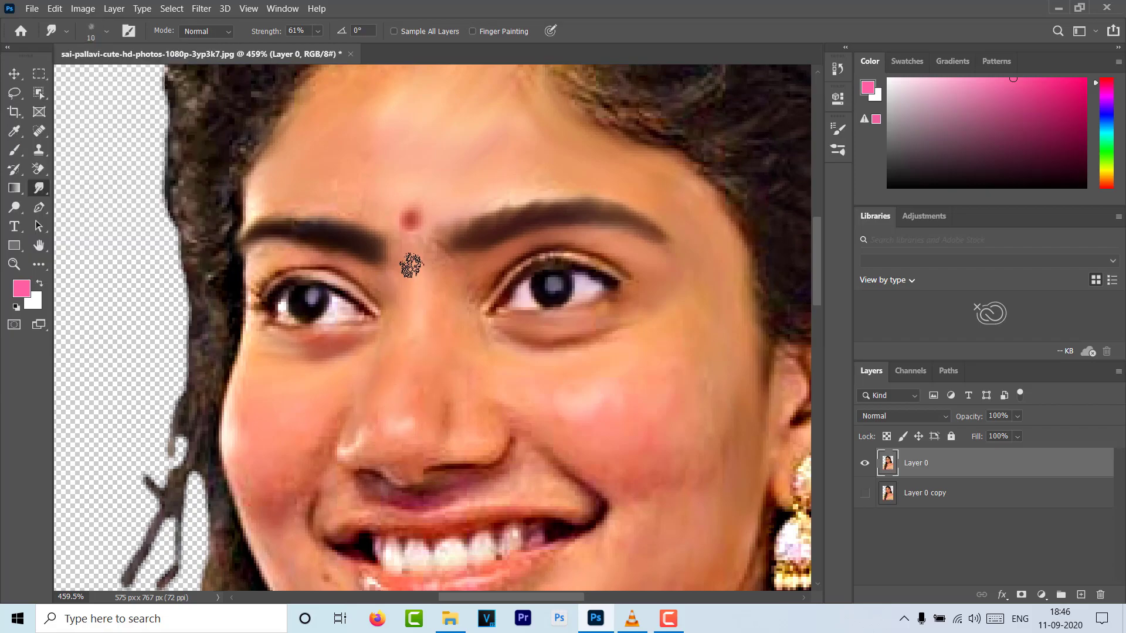
# Smudge the skin under the eye, the upper-lip shadow and the dark shadow under the nose.
pyautogui.moveTo(503, 341); pyautogui.dragTo(581, 352)
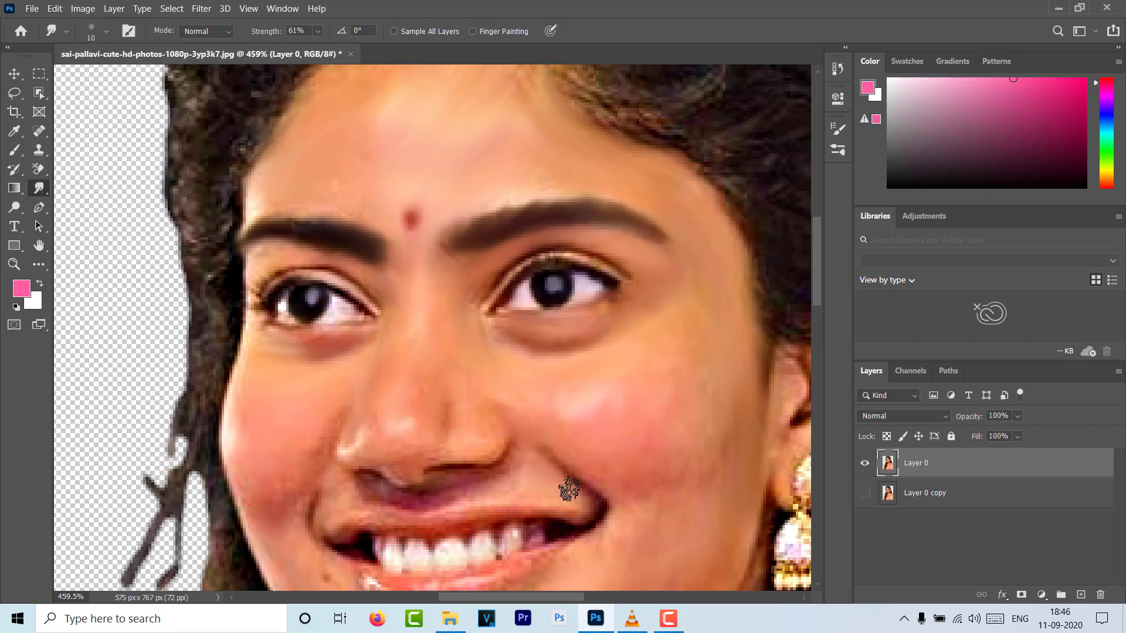
pyautogui.moveTo(517, 469)
pyautogui.mouseDown()
pyautogui.moveTo(470, 477)
pyautogui.moveTo(483, 485)
pyautogui.moveTo(372, 475)
pyautogui.moveTo(385, 499)
pyautogui.moveTo(462, 490)
pyautogui.moveTo(511, 413)
pyautogui.mouseUp()
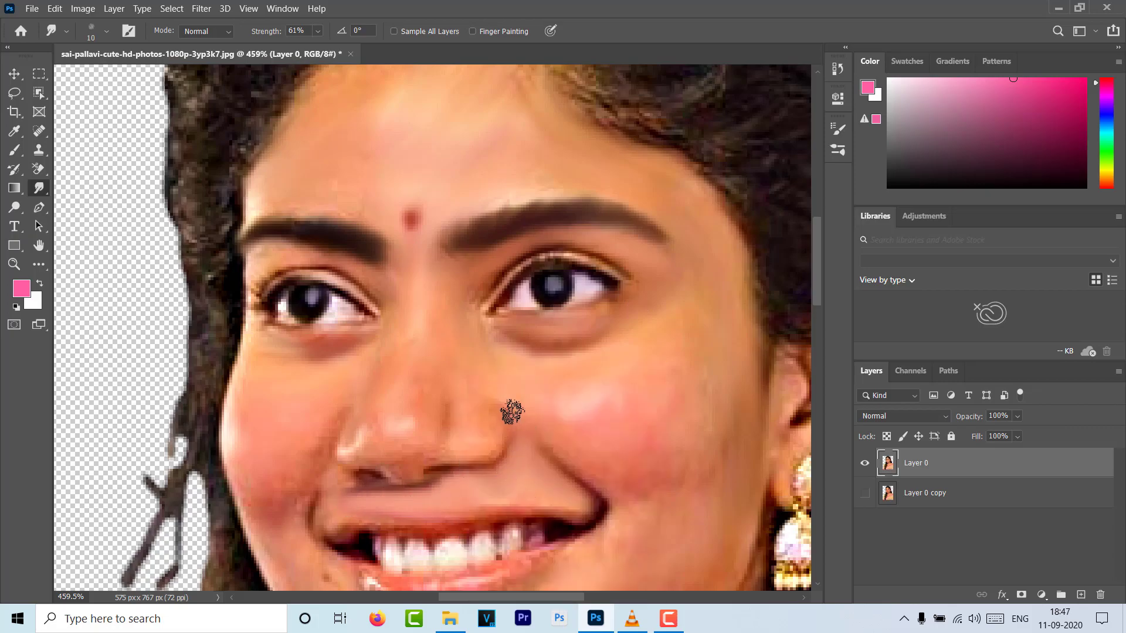
pyautogui.moveTo(502, 458); pyautogui.dragTo(439, 477)
pyautogui.rightClick(377, 483)
pyautogui.press('Escape')
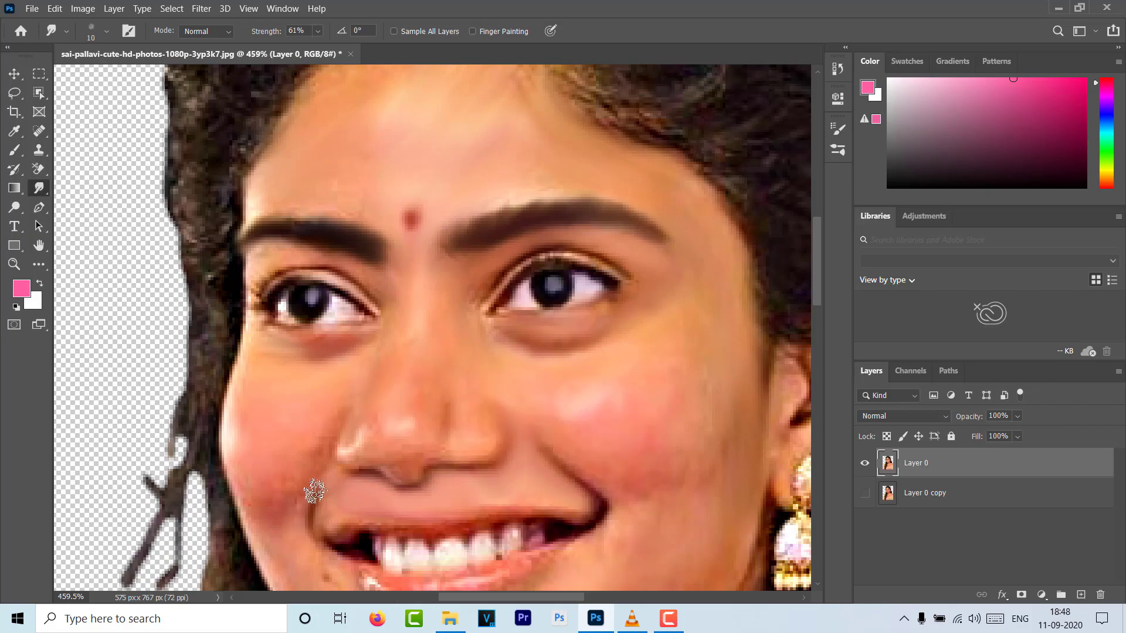
# Smudge the hair edge along the left cheek, the lower lip and mole, and the teeth.
pyautogui.moveTo(245, 512); pyautogui.dragTo(208, 402)
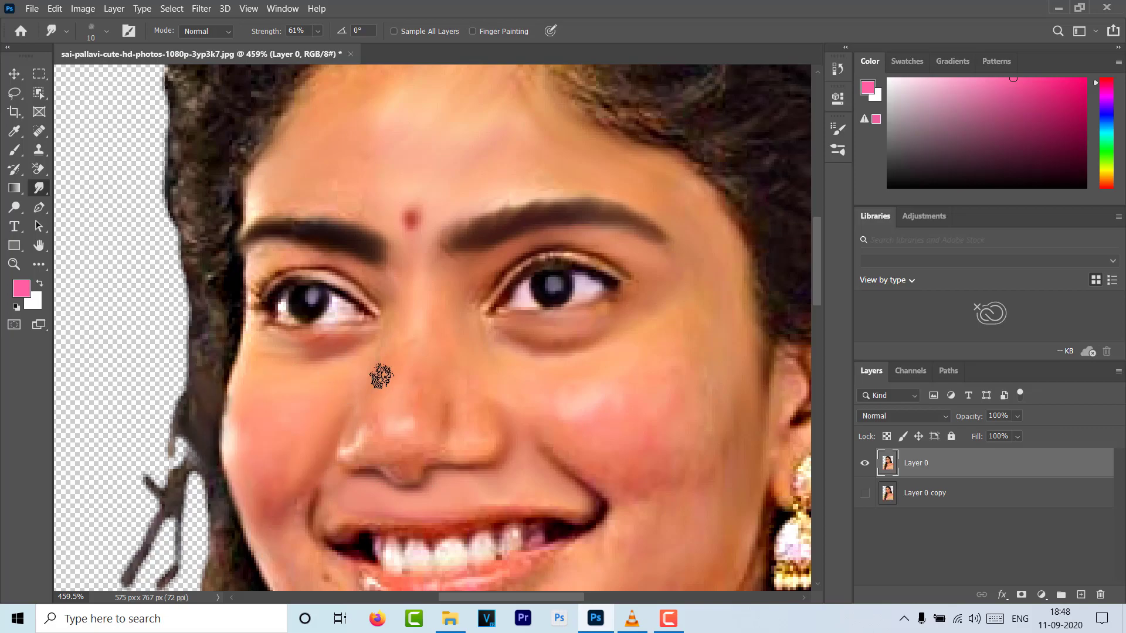
pyautogui.scroll(-1, 243, 401)
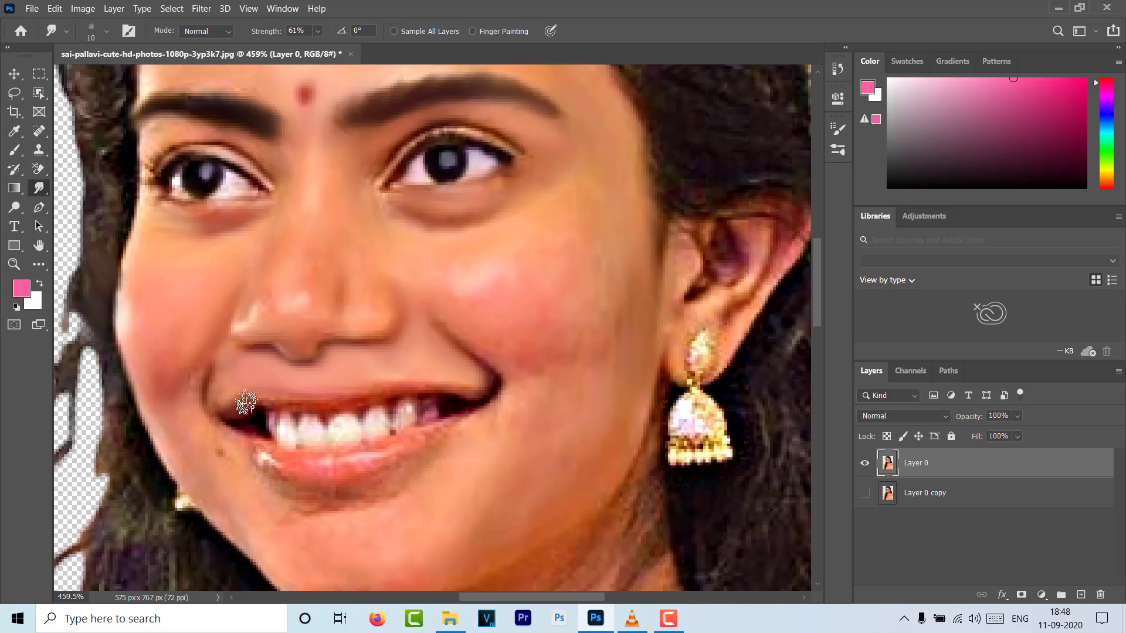
pyautogui.scroll(-3, 494, 455)
pyautogui.scroll(3, 487, 246)
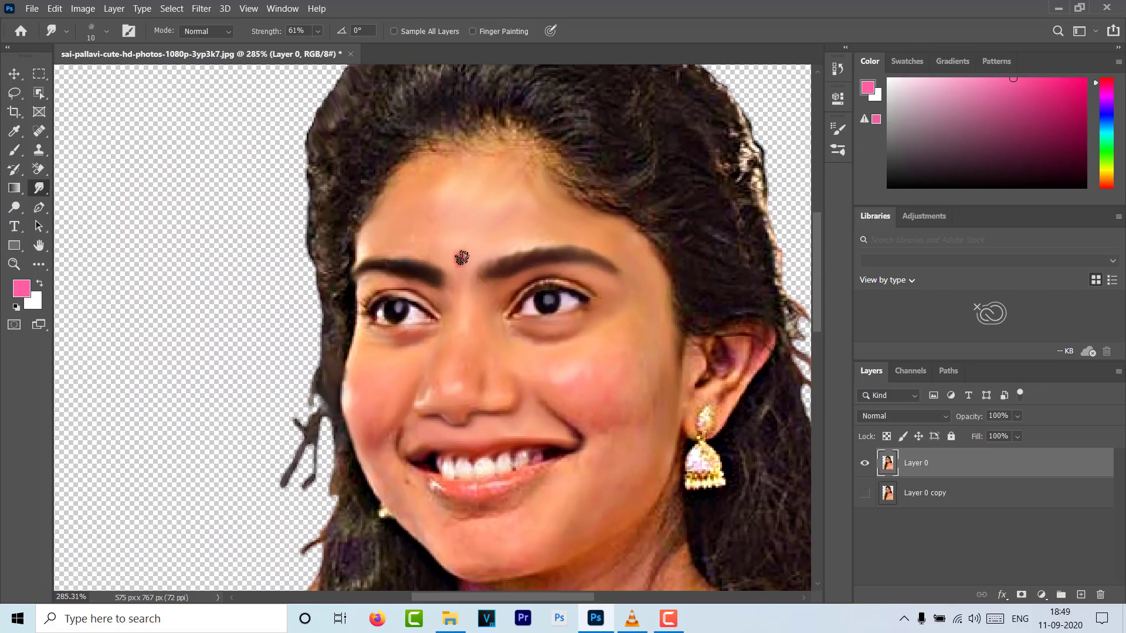
pyautogui.scroll(3, 502, 513)
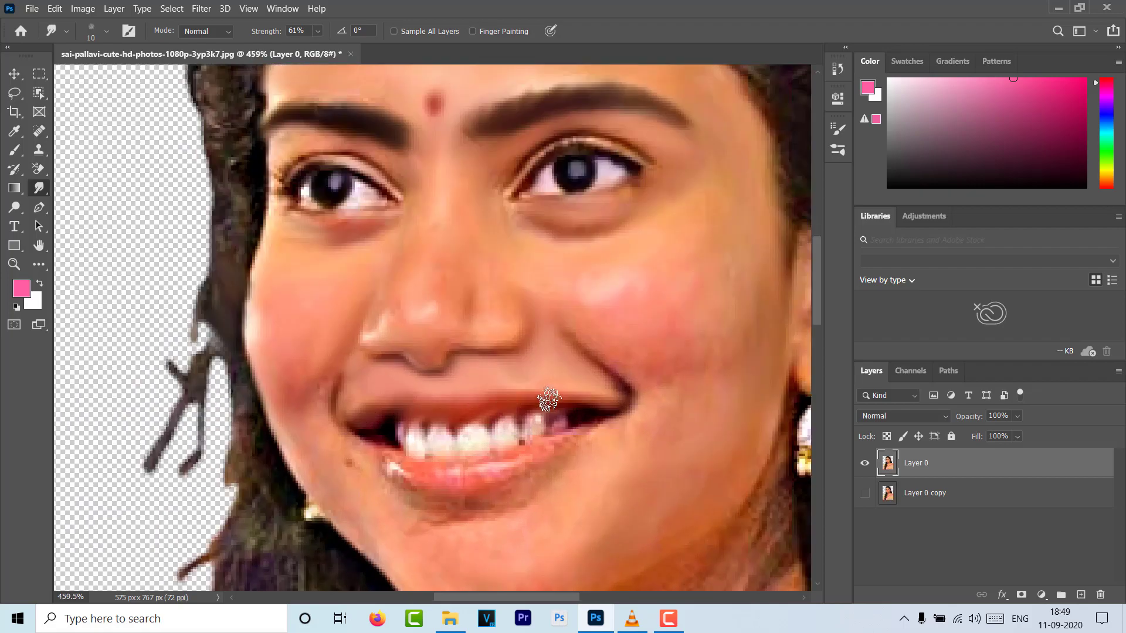
pyautogui.moveTo(404, 471)
pyautogui.mouseDown()
pyautogui.moveTo(551, 445)
pyautogui.moveTo(460, 490)
pyautogui.moveTo(390, 564)
pyautogui.moveTo(457, 520)
pyautogui.mouseUp()
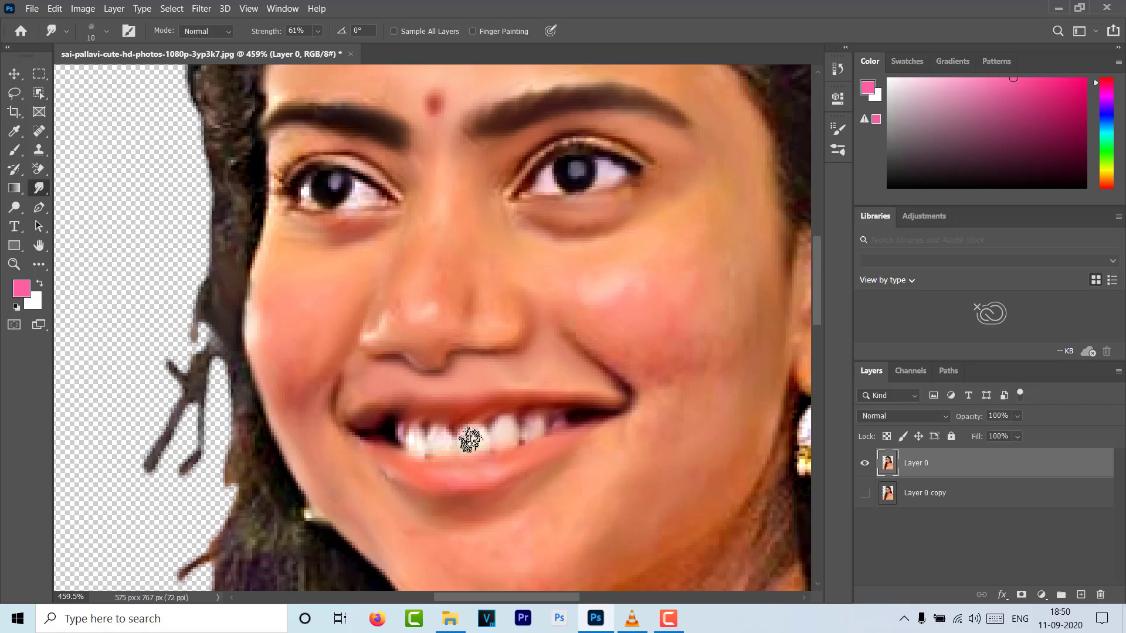
pyautogui.moveTo(469, 440); pyautogui.dragTo(421, 447)
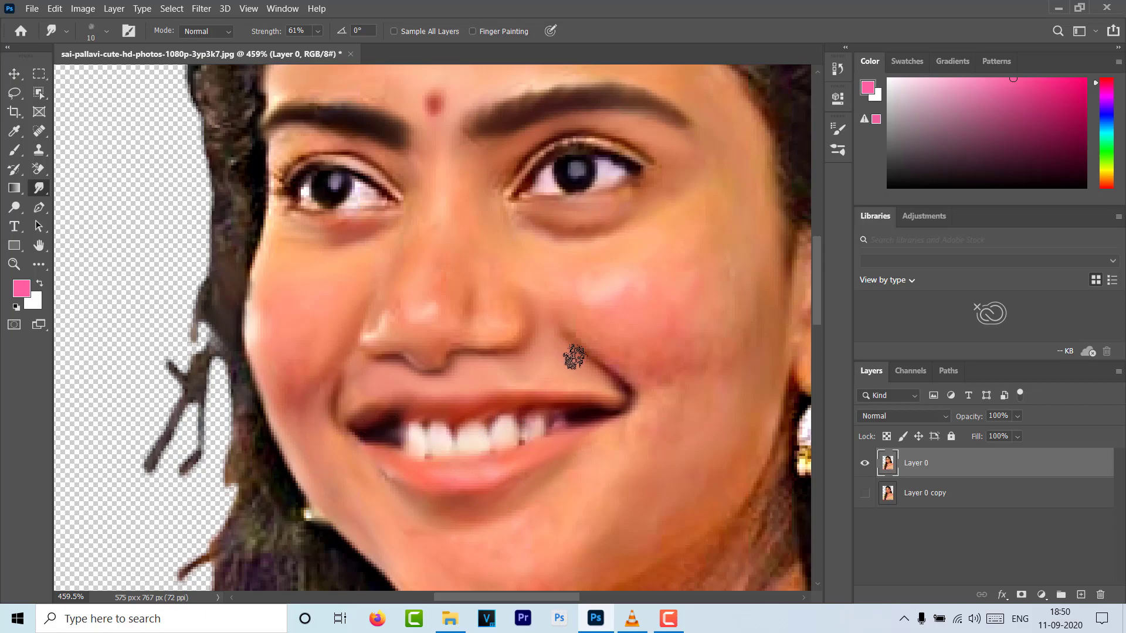
# Switch the Smudge tool to the 37 px textured brush preset.
pyautogui.scroll(-3, 480, 418)
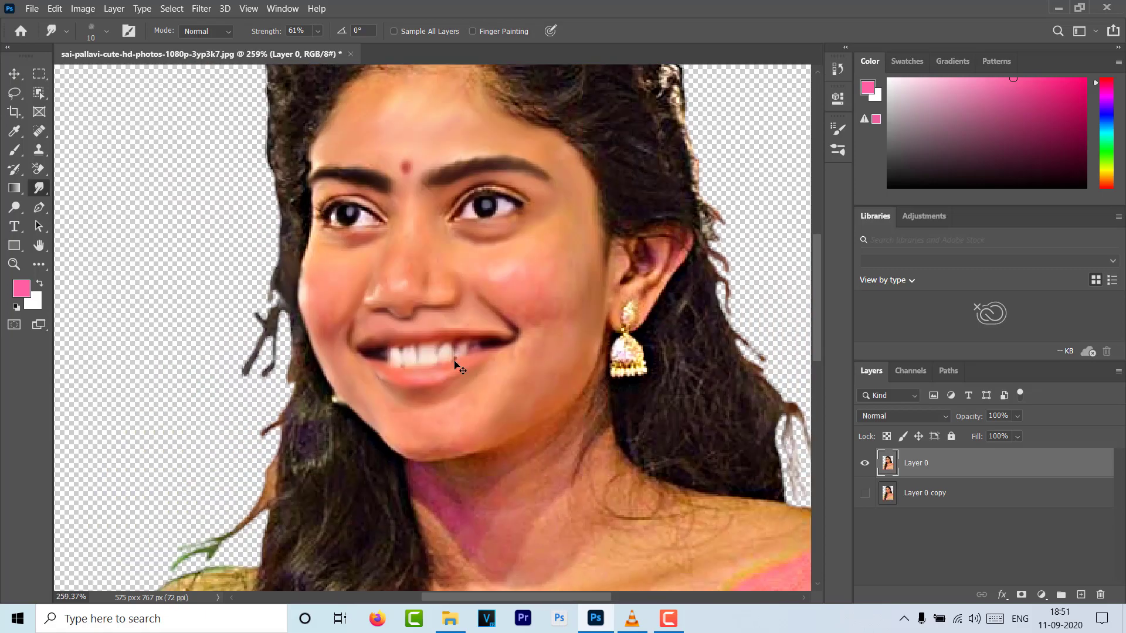
pyautogui.scroll(3, 432, 176)
pyautogui.scroll(-4, 534, 356)
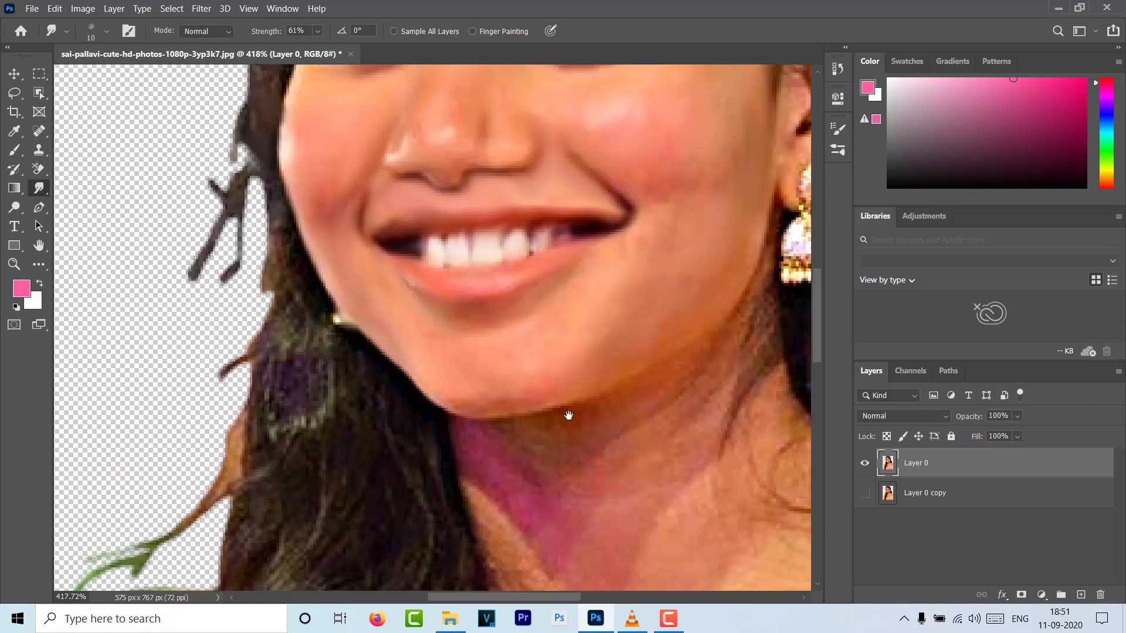
pyautogui.scroll(-1, 569, 411)
pyautogui.scroll(1, 541, 272)
pyautogui.scroll(-3, 611, 272)
pyautogui.click(106, 31)
pyautogui.click(88, 147)
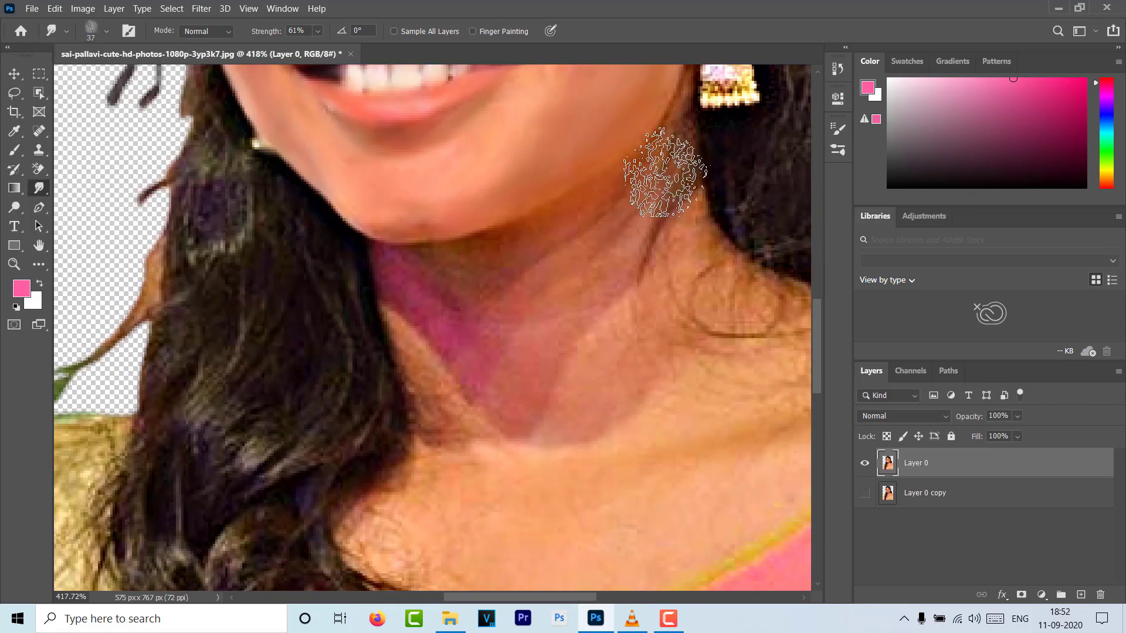
# Smudge the pink streak on the neck and the hair falling over the shoulder.
pyautogui.hscroll(3, 452, 314)
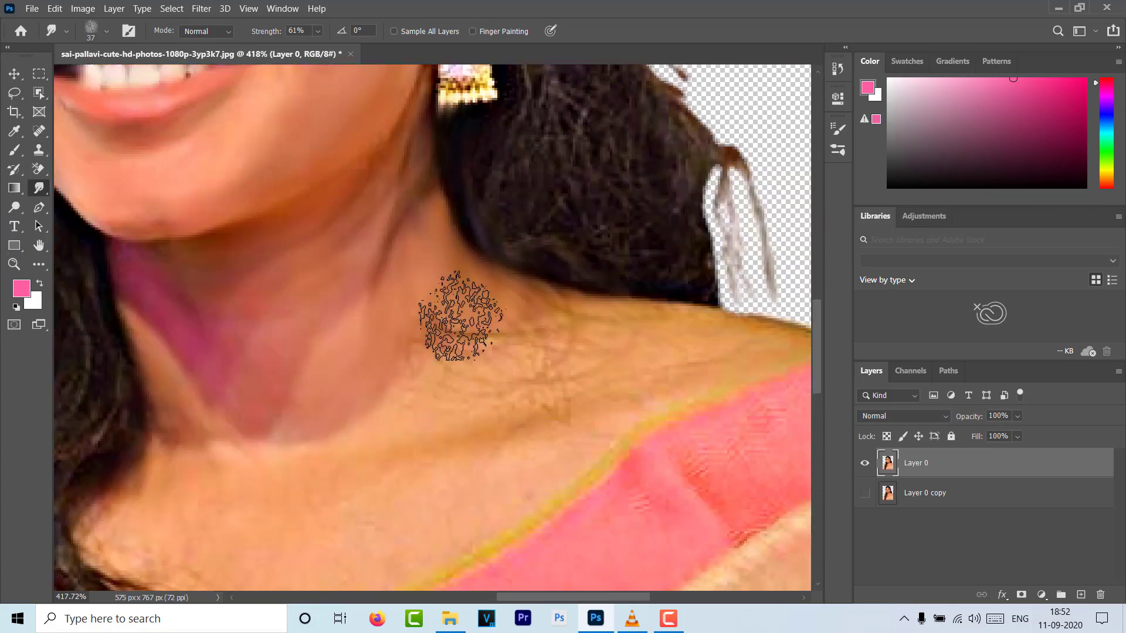
pyautogui.scroll(-3, 503, 326)
pyautogui.scroll(-3, 284, 314)
pyautogui.scroll(2, 573, 403)
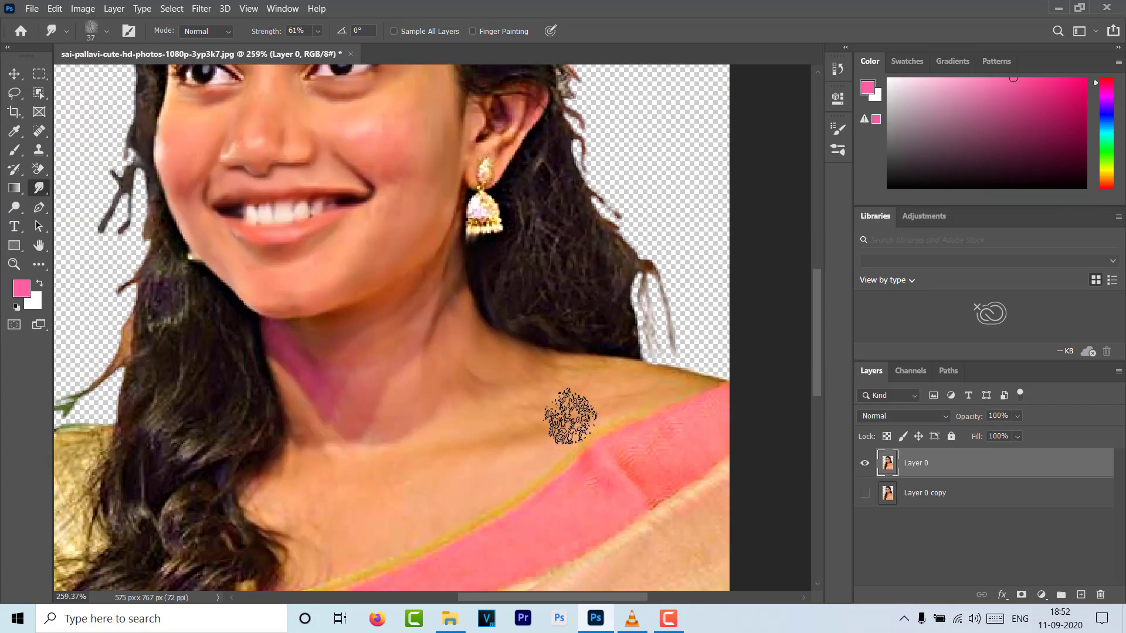
pyautogui.scroll(4, 491, 279)
pyautogui.moveTo(492, 278)
pyautogui.mouseDown()
pyautogui.moveTo(502, 458)
pyautogui.moveTo(749, 452)
pyautogui.moveTo(616, 264)
pyautogui.moveTo(397, 347)
pyautogui.mouseUp()
pyautogui.scroll(-5, 397, 347)
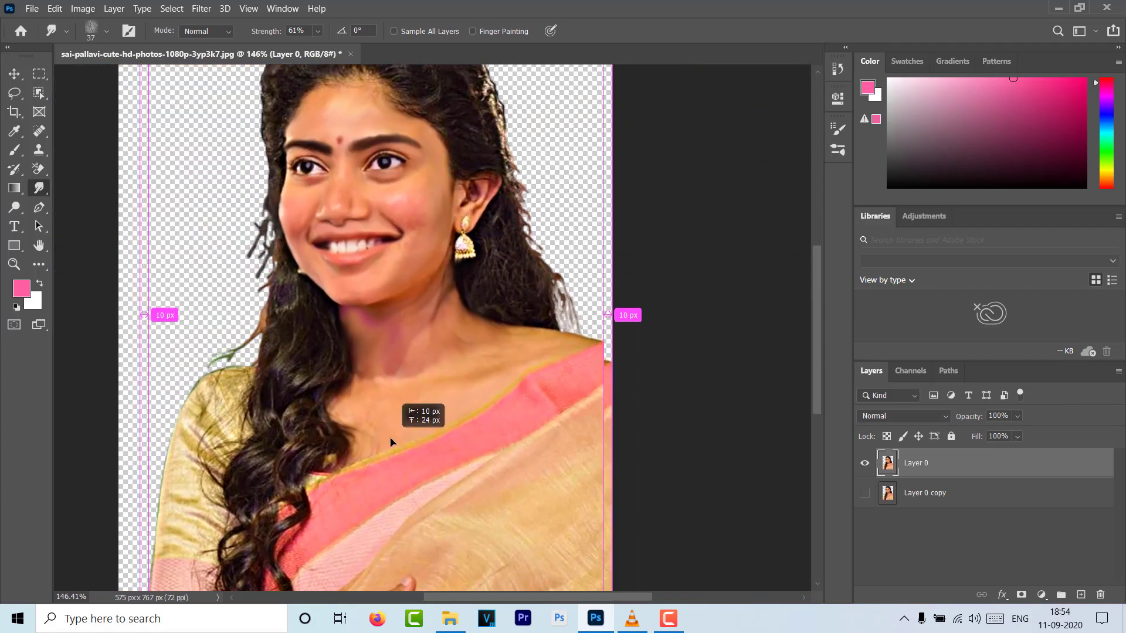
pyautogui.scroll(-5, 375, 352)
pyautogui.hscroll(-3, 367, 332)
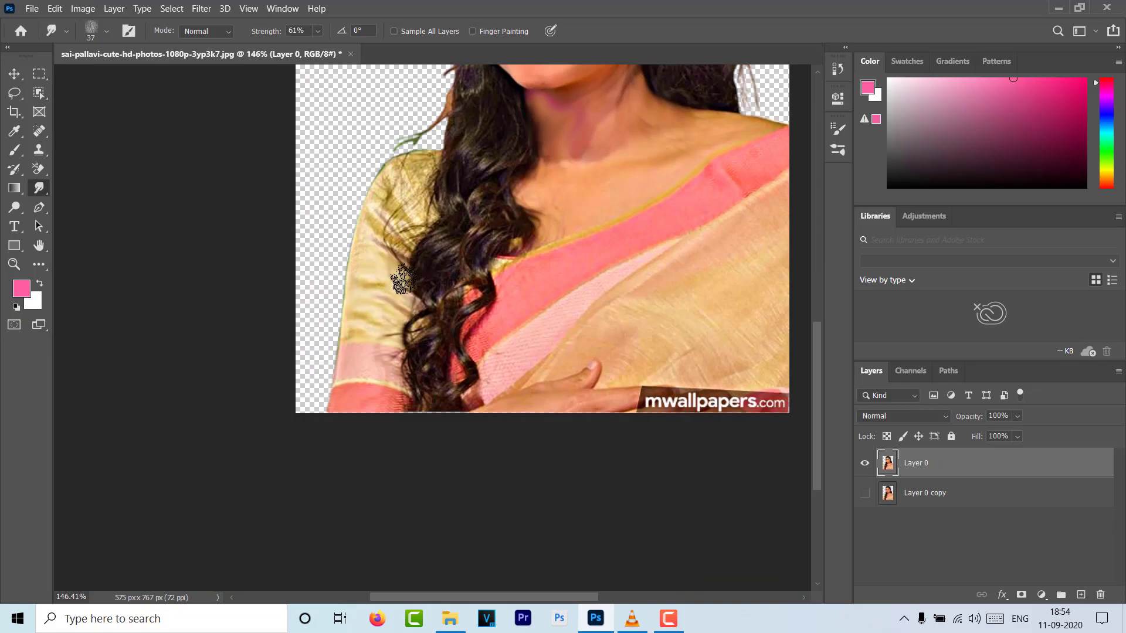
pyautogui.scroll(2, 456, 220)
pyautogui.scroll(2, 457, 219)
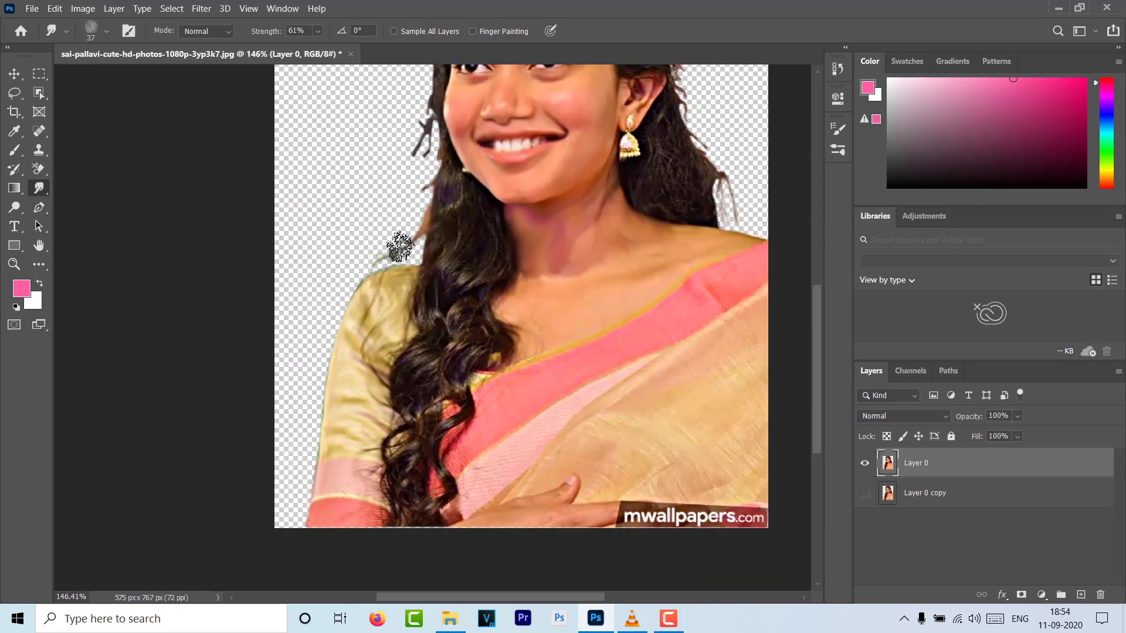
pyautogui.moveTo(394, 244); pyautogui.dragTo(411, 431)
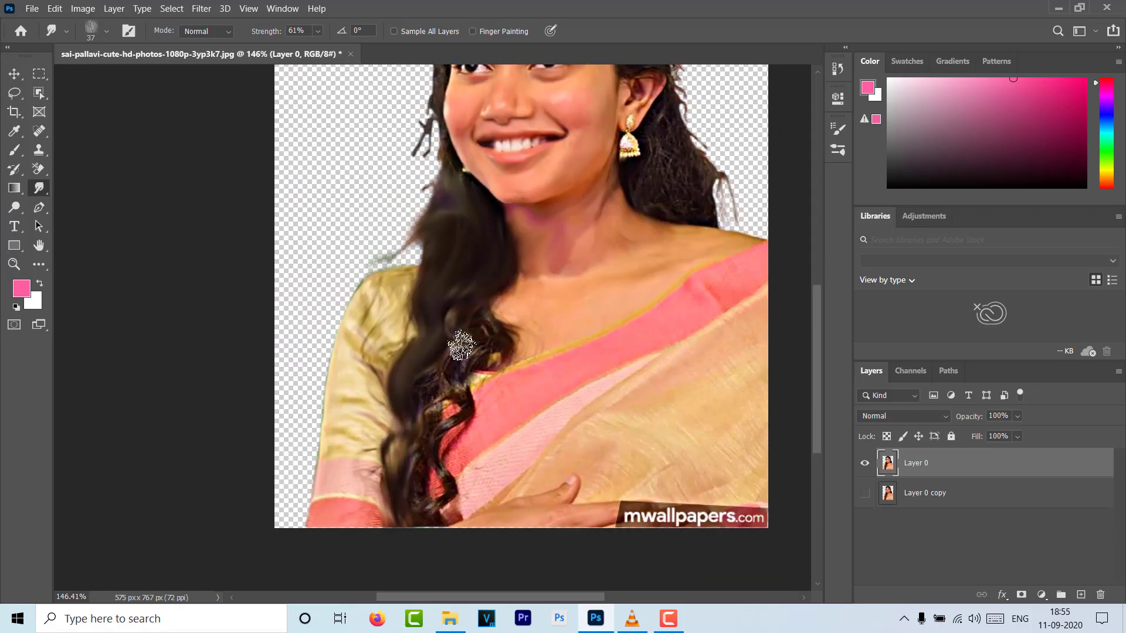
# Check the smudged portrait at 100% actual size (Ctrl+1).
pyautogui.scroll(5, 396, 213)
pyautogui.hscroll(2, 395, 213)
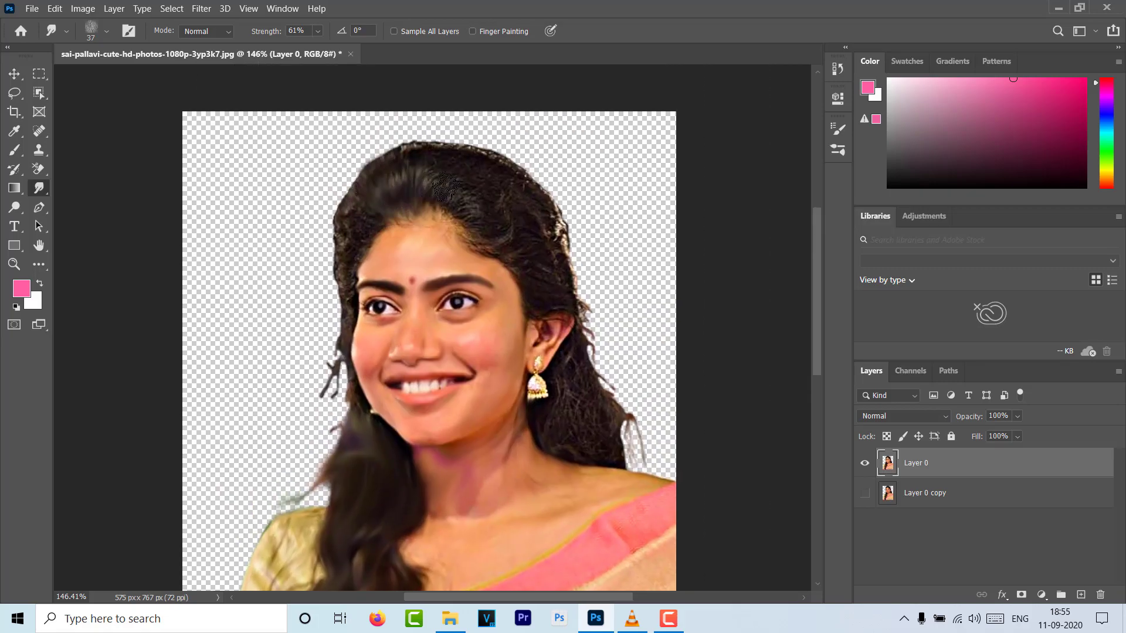
pyautogui.scroll(-3, 527, 304)
pyautogui.hscroll(2, 528, 303)
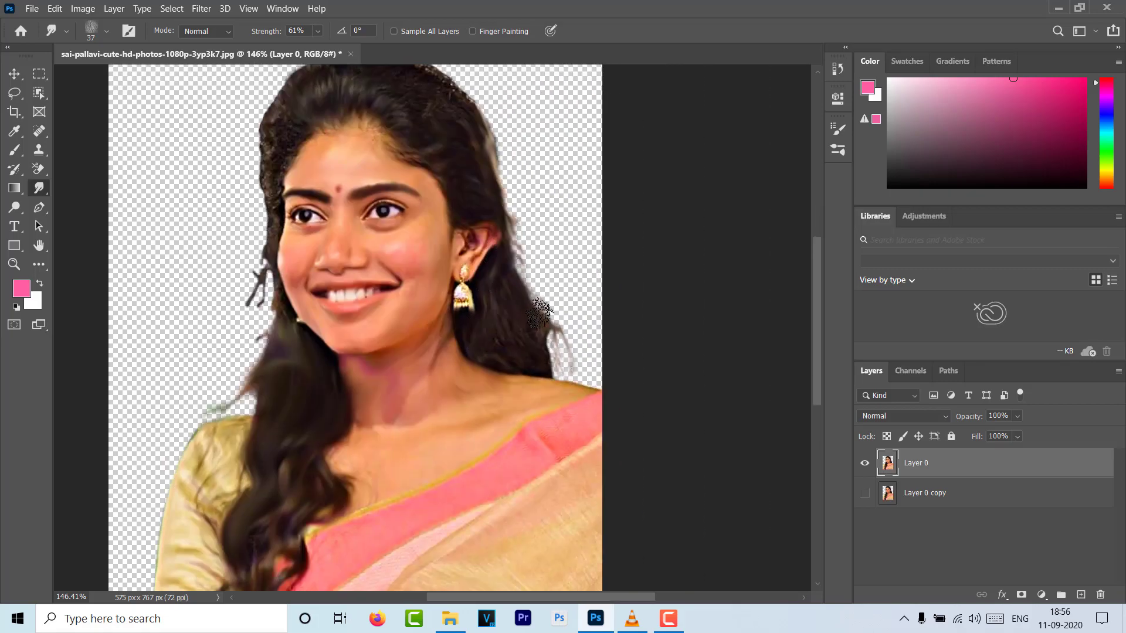
pyautogui.hscroll(-1, 457, 163)
pyautogui.scroll(2, 391, 139)
pyautogui.hscroll(-1, 391, 140)
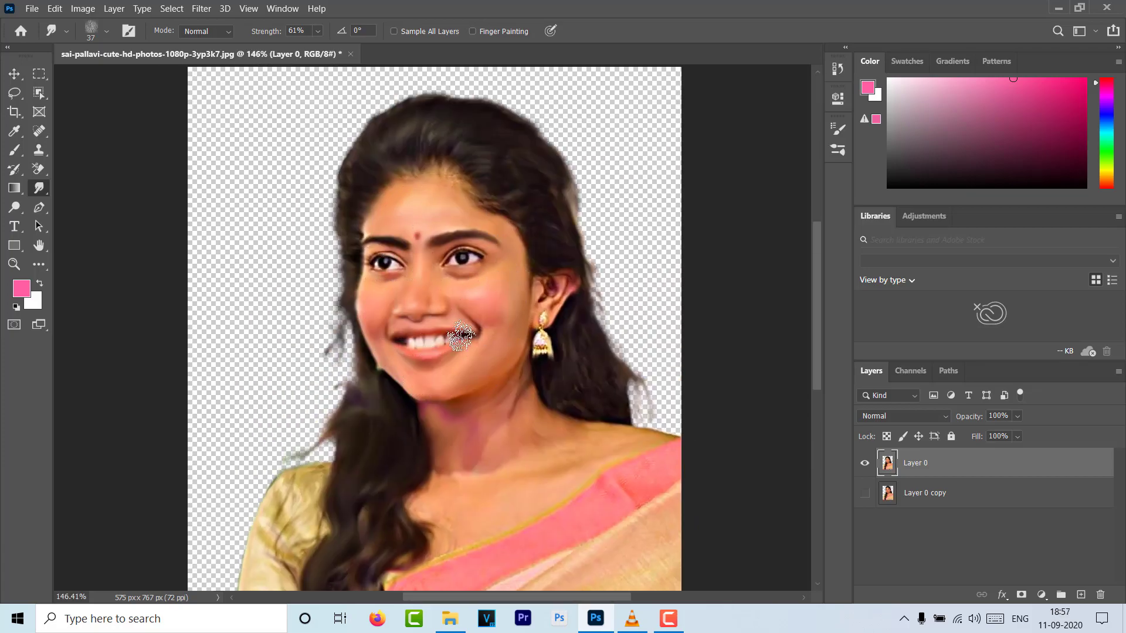
pyautogui.hotkey('ctrl', '1')
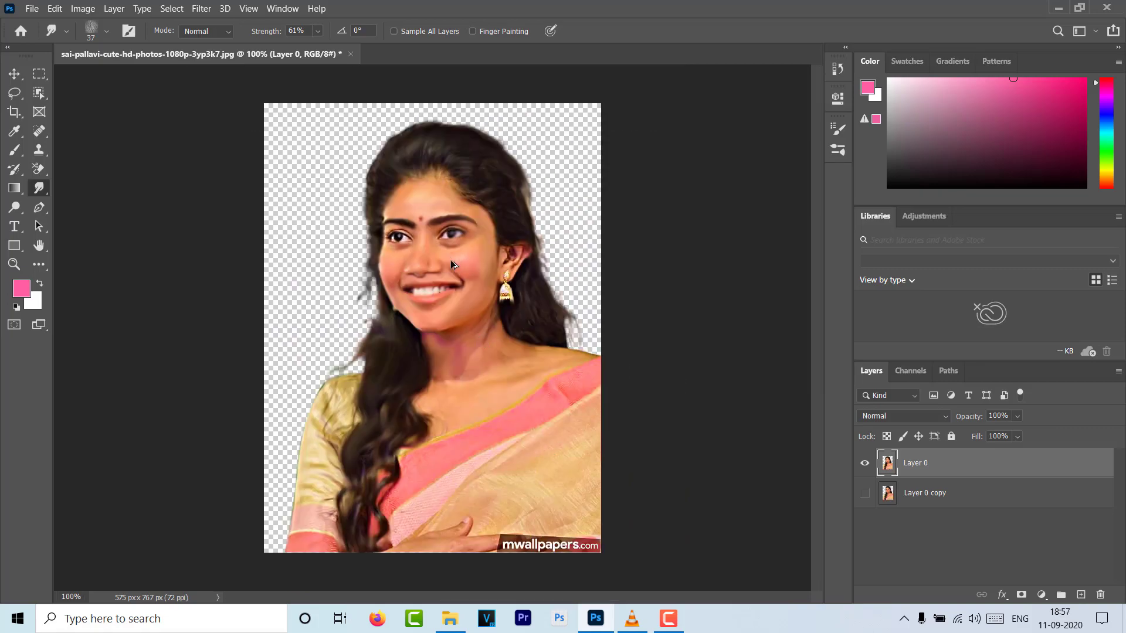
pyautogui.scroll(4, 452, 264)
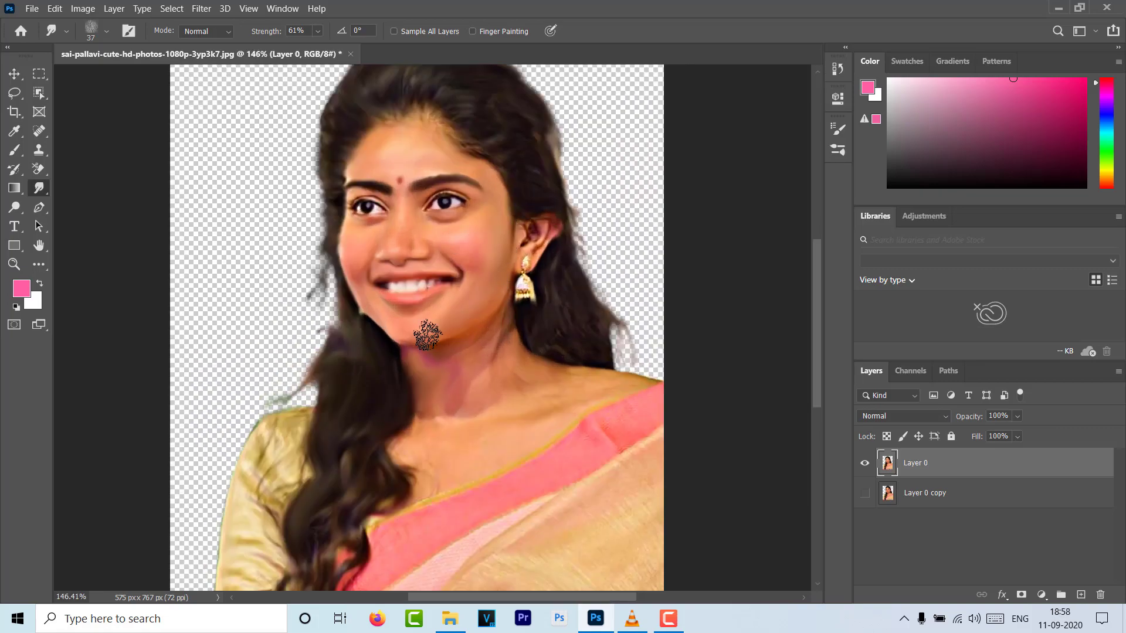
pyautogui.scroll(5, 416, 199)
# Shrink the brush, undo the harsh right-eyelid smudge, and smudge the left upper lash line.
pyautogui.click(91, 30)
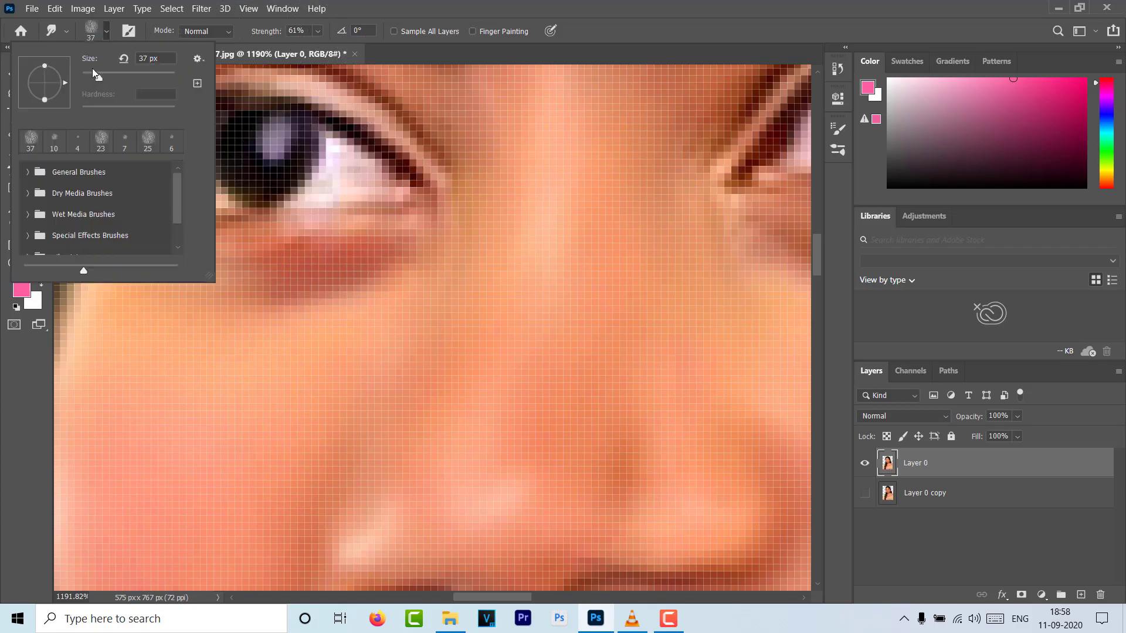
pyautogui.click(408, 170)
pyautogui.scroll(6, 488, 196)
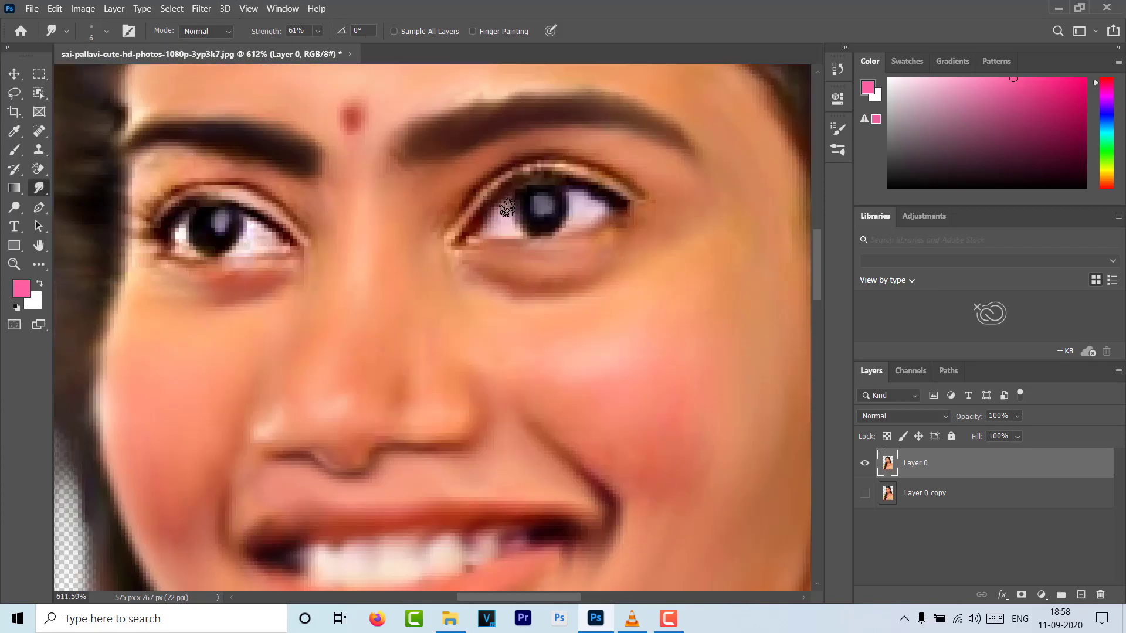
pyautogui.hotkey('ctrl', 'z')
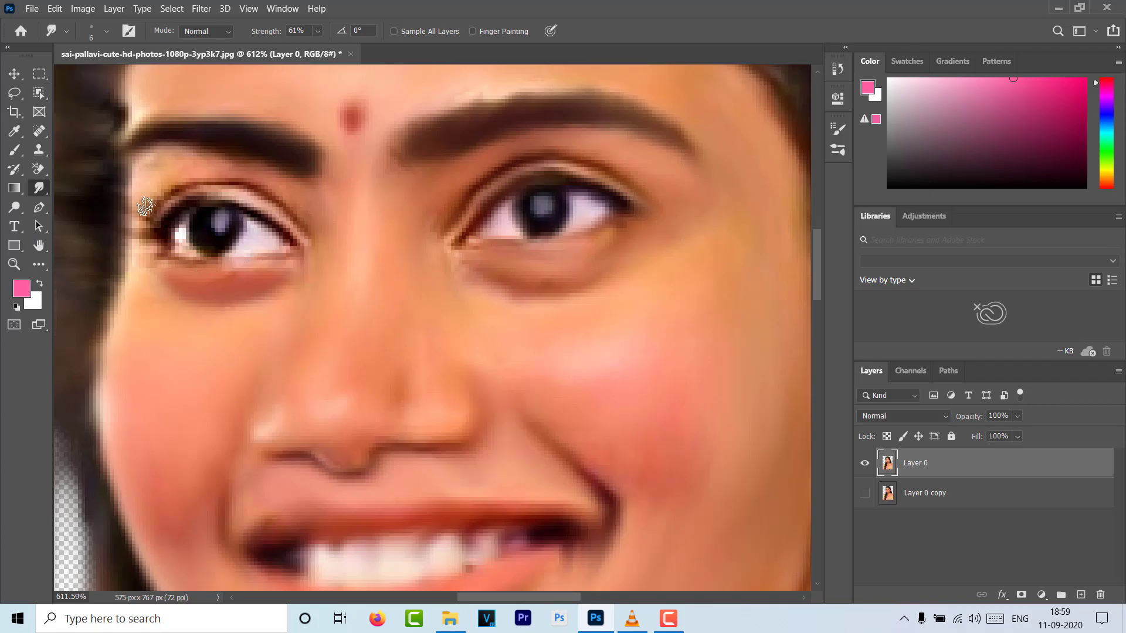
pyautogui.moveTo(145, 206); pyautogui.dragTo(305, 239)
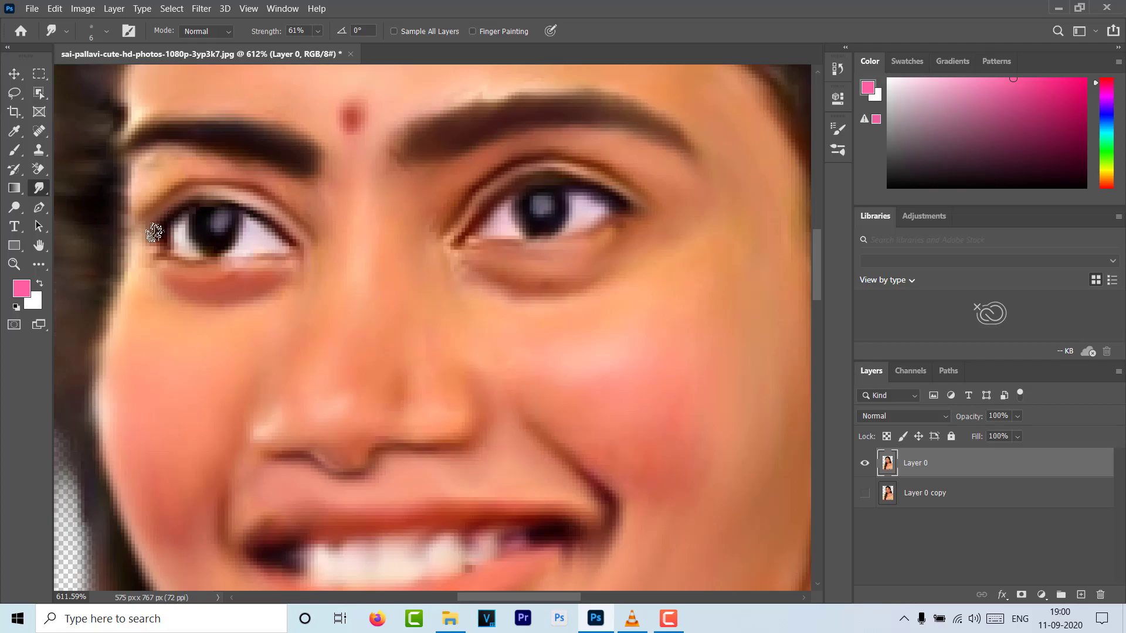
# Fit the whole portrait in view and enlarge the smudge brush size.
pyautogui.hotkey('ctrl', '0')
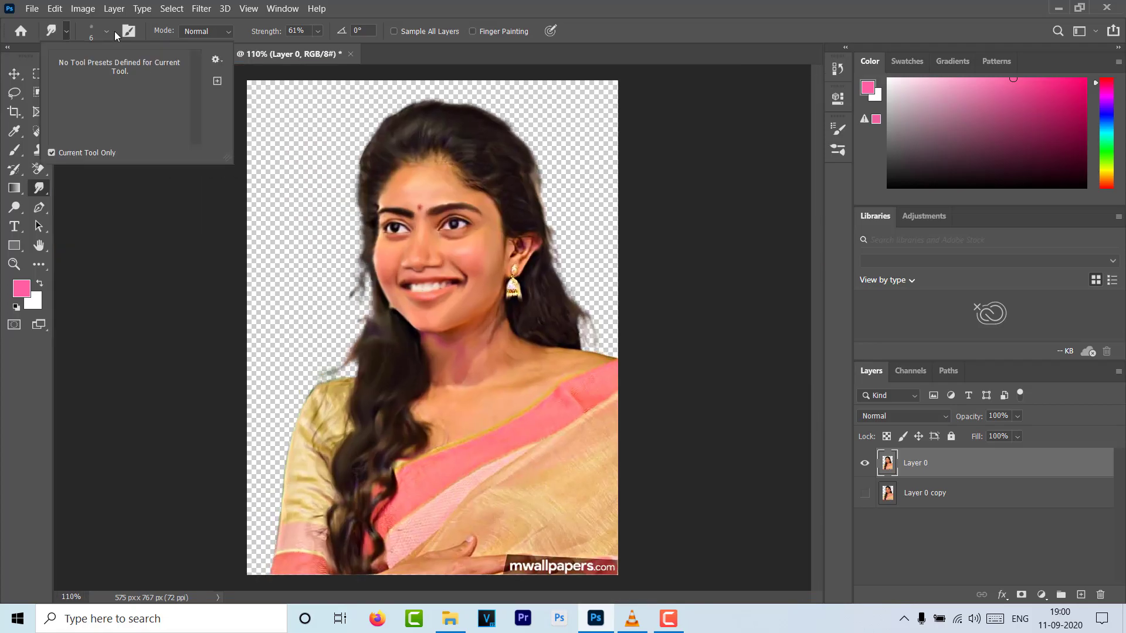
pyautogui.scroll(5, 537, 302)
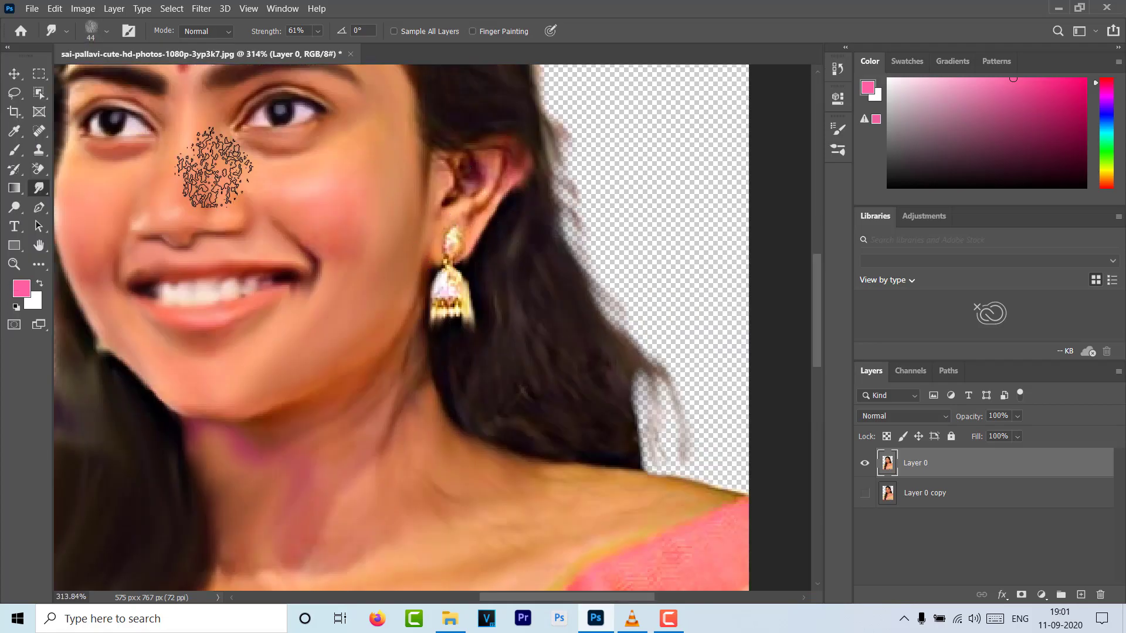
pyautogui.scroll(3, 490, 284)
pyautogui.scroll(-3, 419, 396)
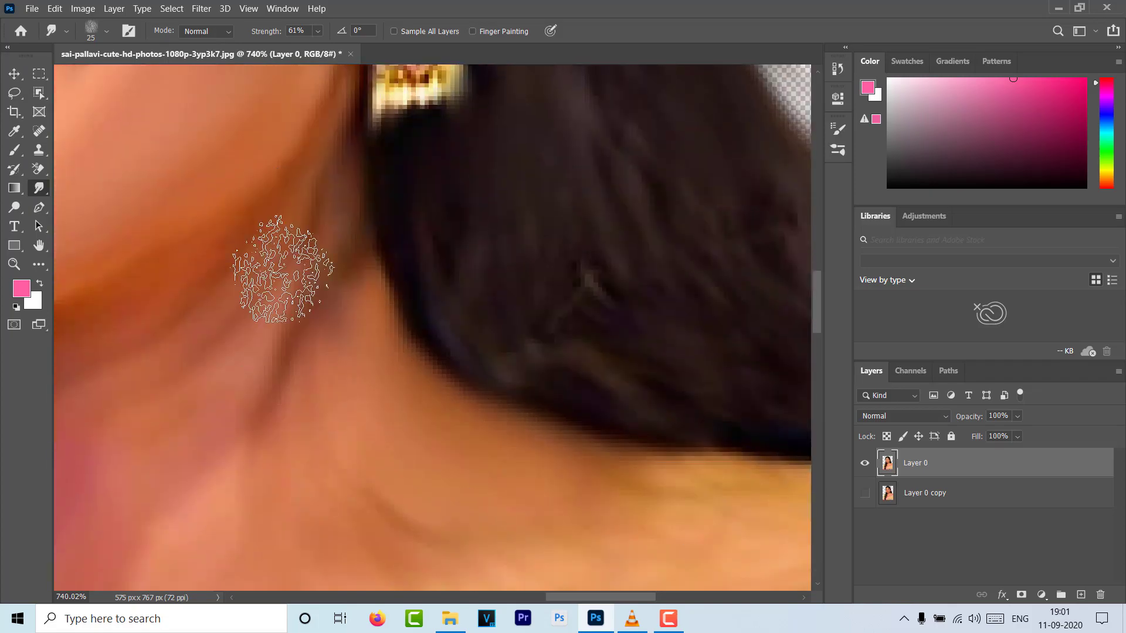
pyautogui.scroll(3, 275, 276)
pyautogui.scroll(2, 410, 279)
pyautogui.press('Return')
pyautogui.scroll(5, 504, 428)
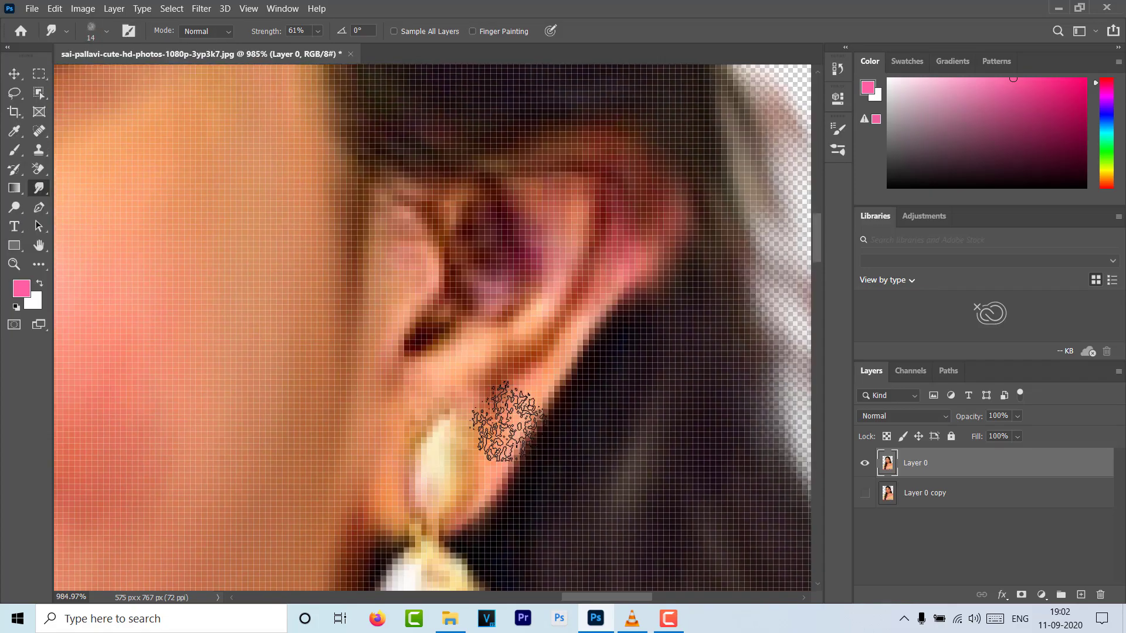
pyautogui.scroll(-3, 493, 250)
pyautogui.scroll(-3, 492, 250)
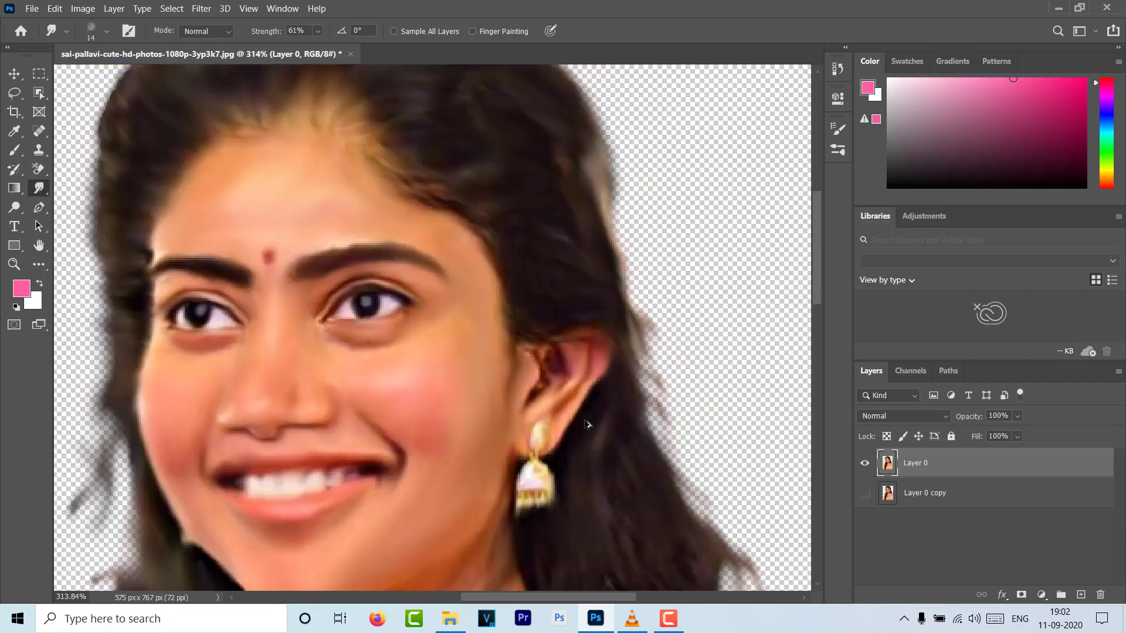
pyautogui.scroll(-3, 493, 250)
# Crop the bottom of the canvas up so it is 716 px tall.
pyautogui.press('v')
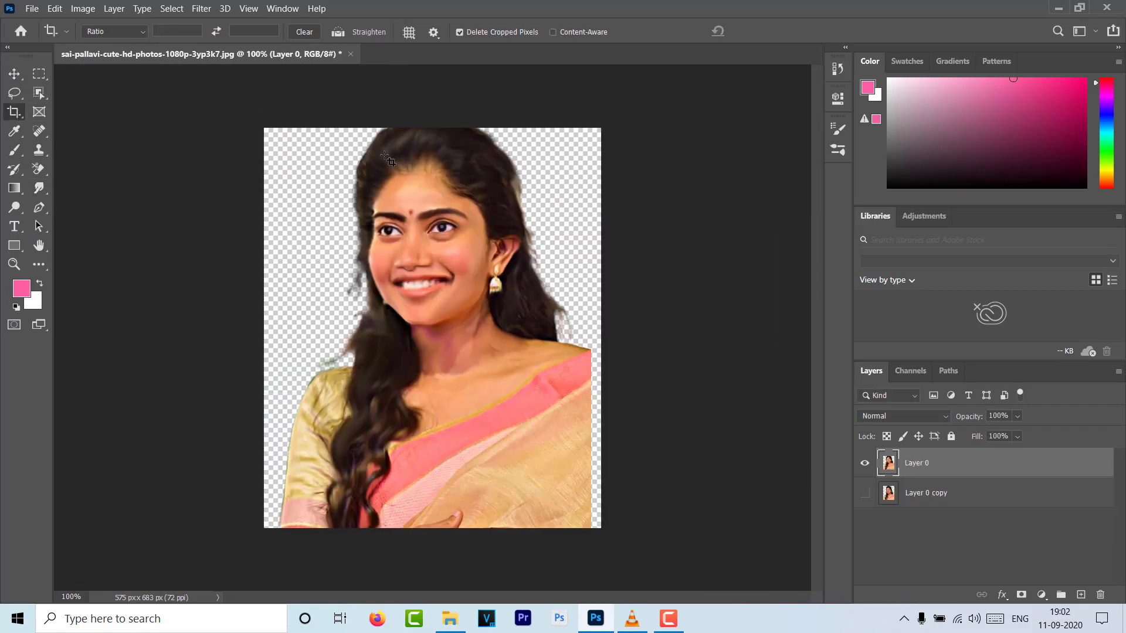
pyautogui.press('c')
pyautogui.moveTo(491, 556); pyautogui.dragTo(491, 539)
pyautogui.press('Return')
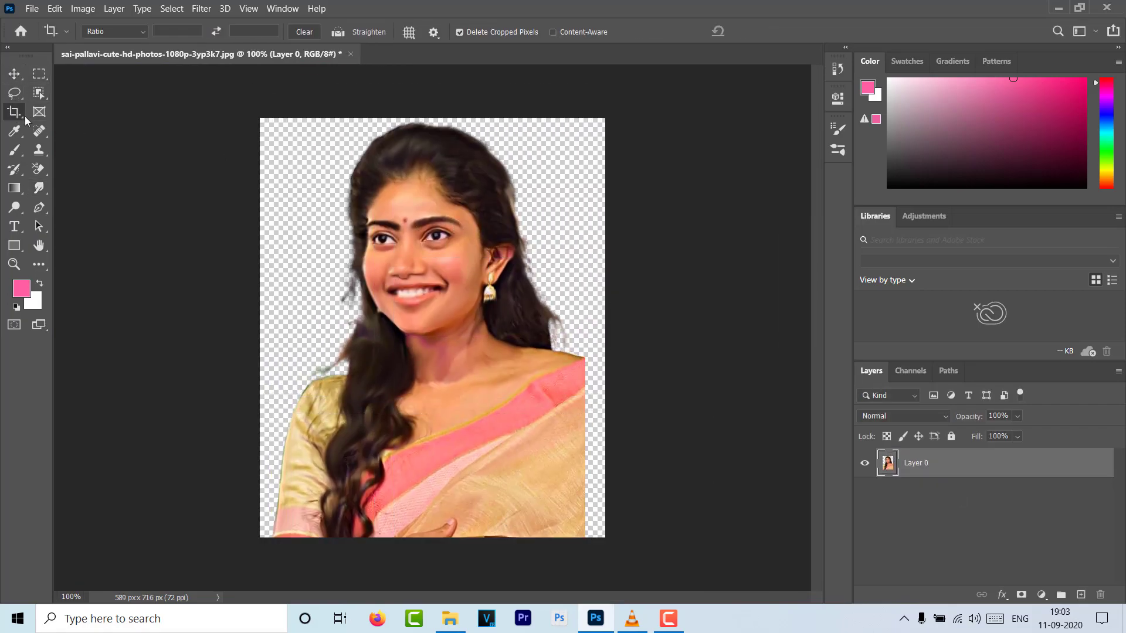
# Switch back to the Smudge brush and give it a larger size for the saree.
pyautogui.click(39, 188)
pyautogui.scroll(3, 454, 458)
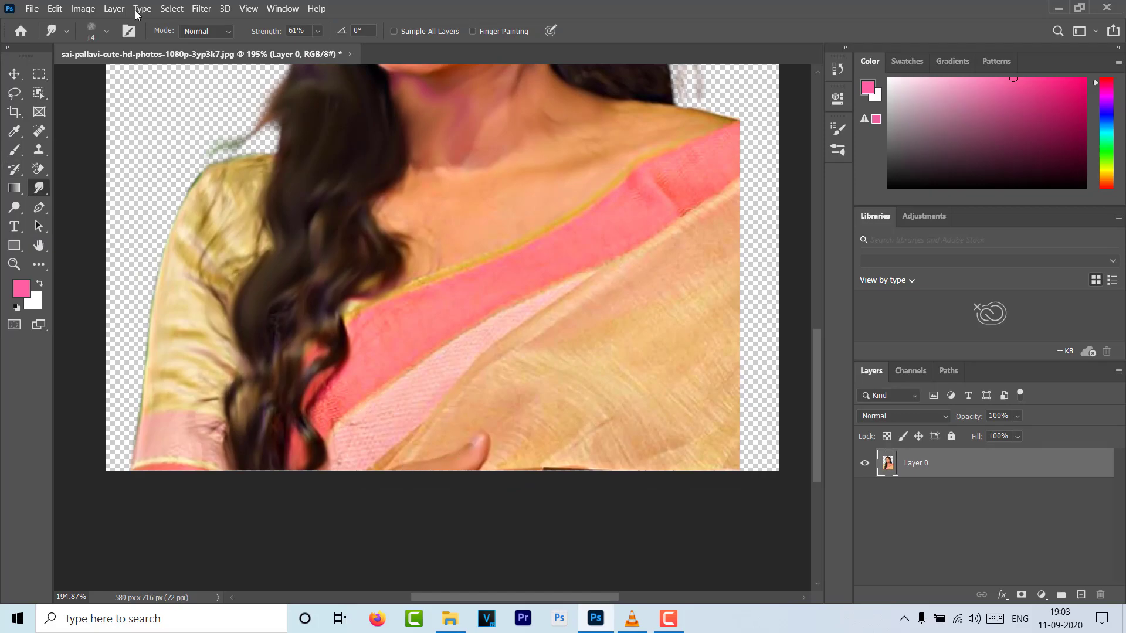
pyautogui.click(106, 31)
pyautogui.click(447, 365)
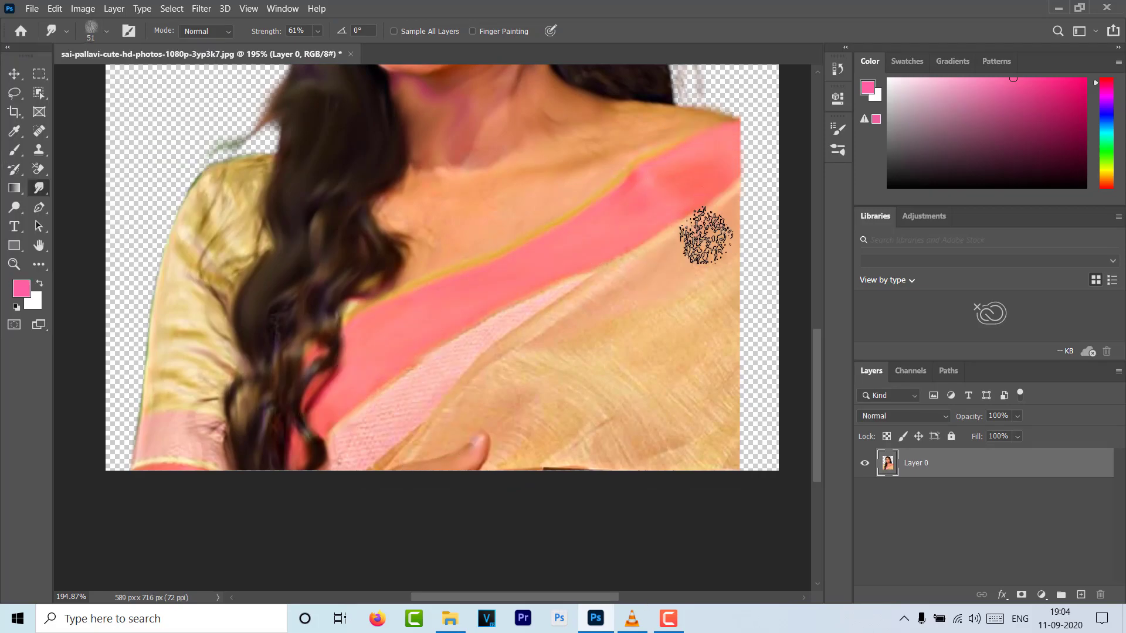
# Shift the portrait layer 26 px to the right with the Move tool.
pyautogui.scroll(-3, 688, 330)
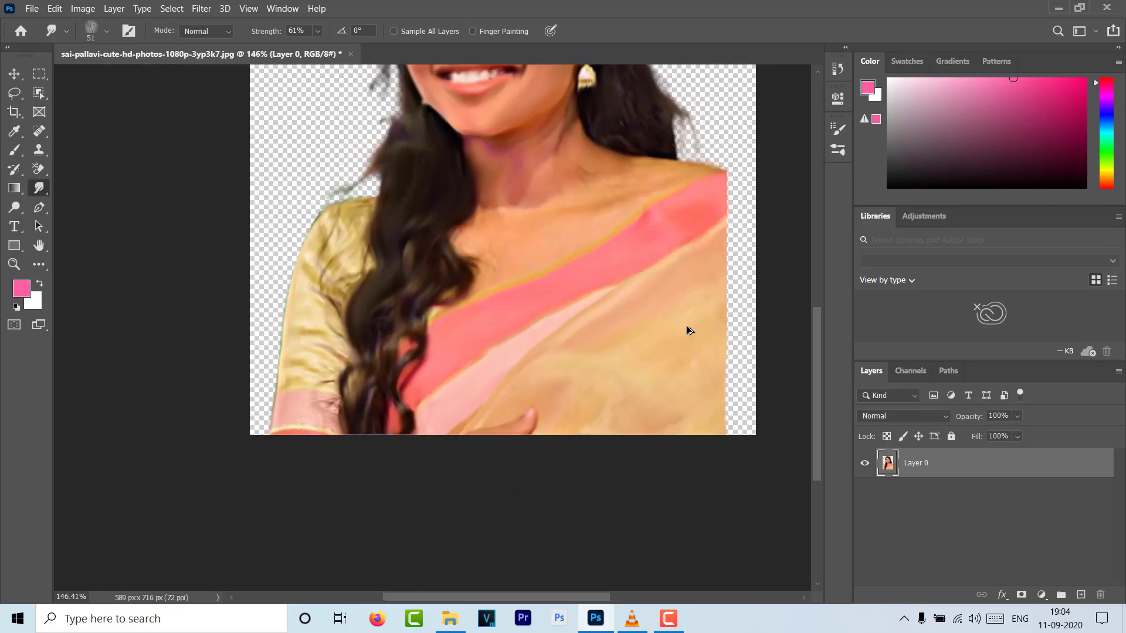
pyautogui.hotkey('ctrl', '1')
pyautogui.click(14, 73)
pyautogui.moveTo(430, 263); pyautogui.dragTo(449, 262)
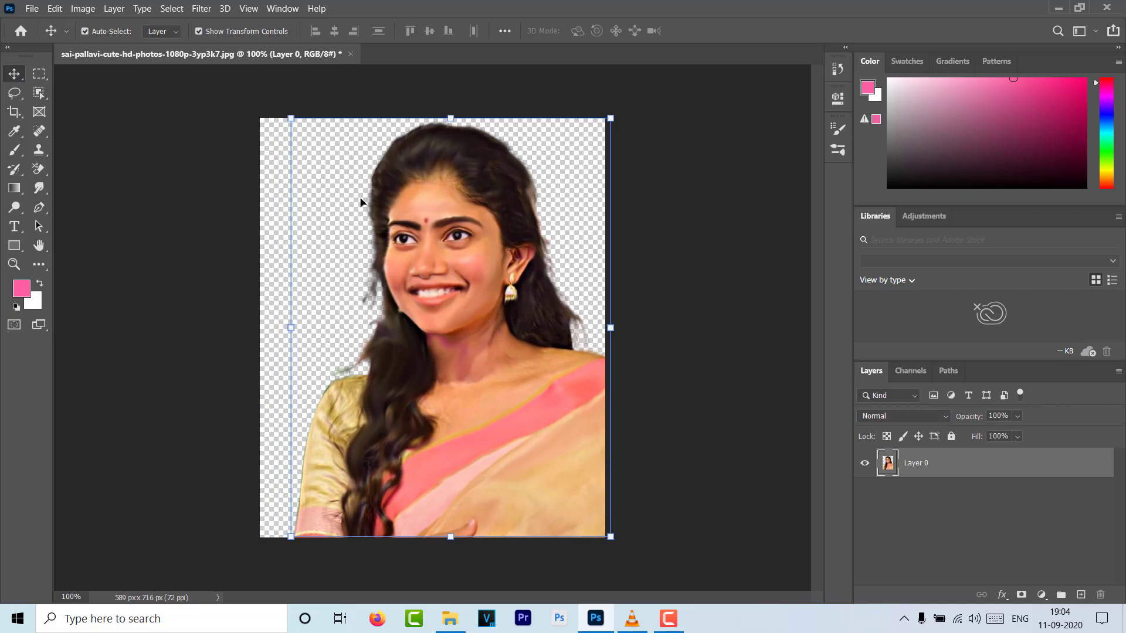
# Add a new layer and draw a gray-filled rectangle covering the whole canvas.
pyautogui.click(1081, 594)
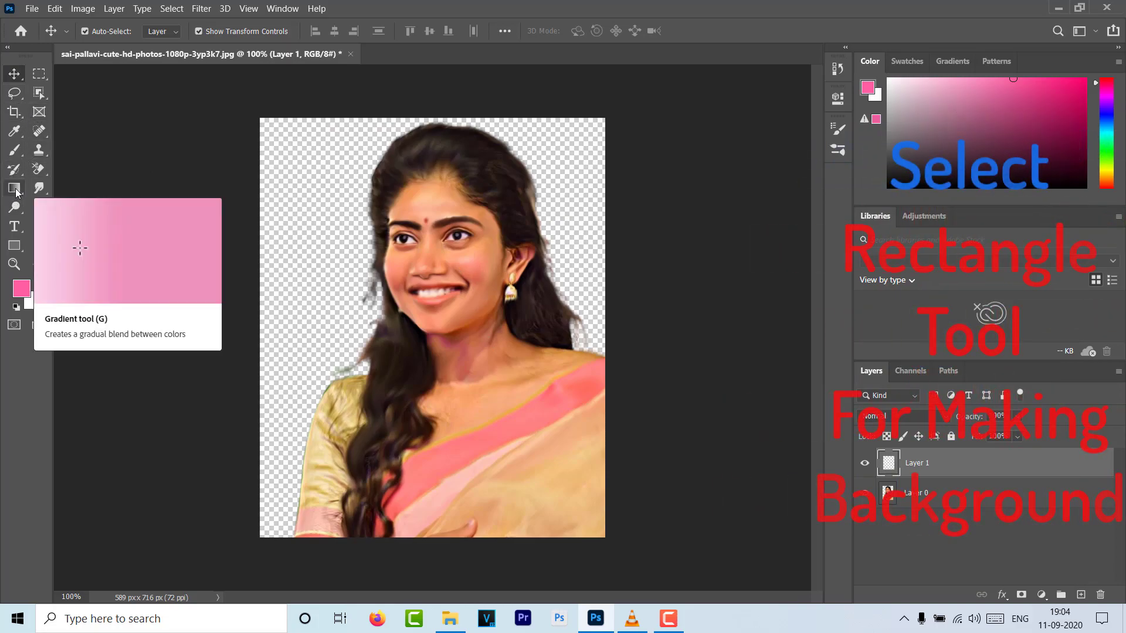
pyautogui.click(17, 251)
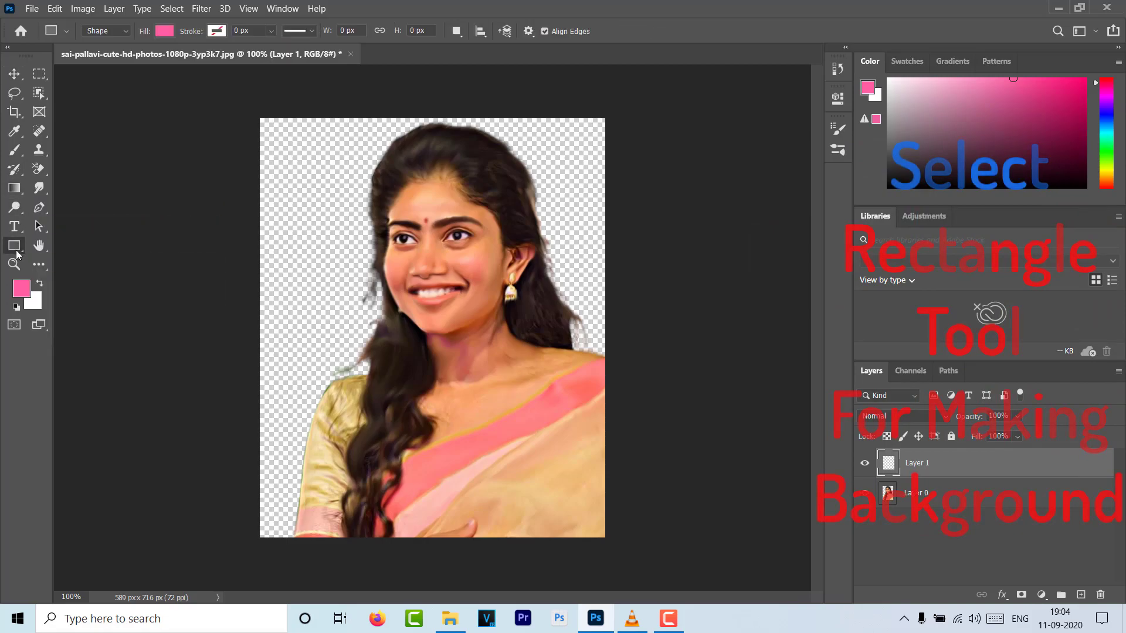
pyautogui.click(260, 119)
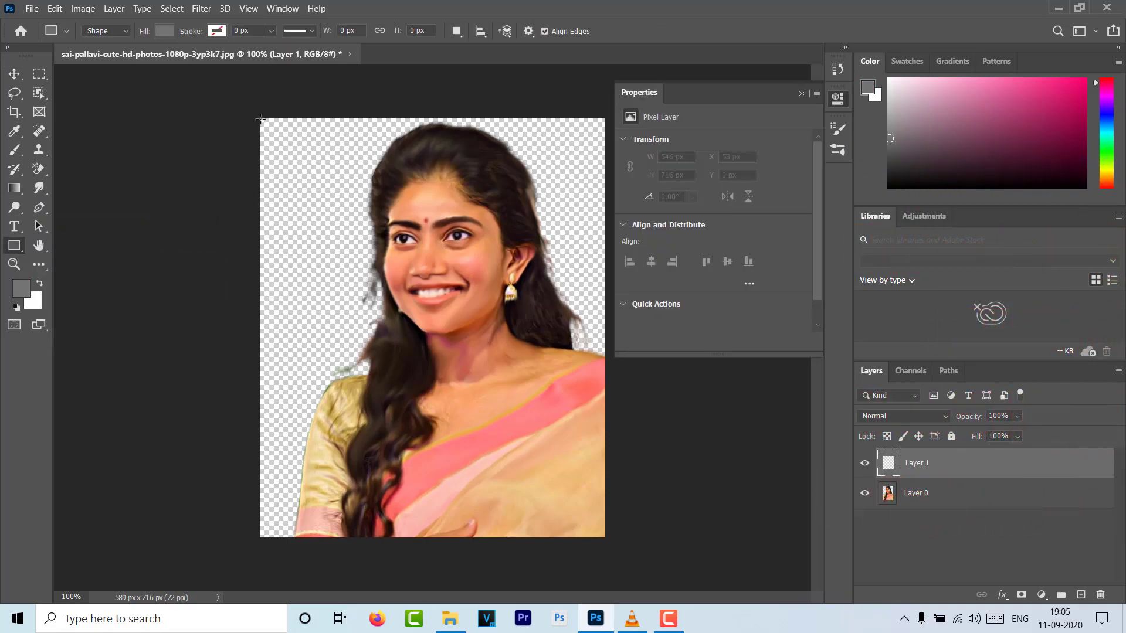
pyautogui.moveTo(260, 119); pyautogui.dragTo(604, 536)
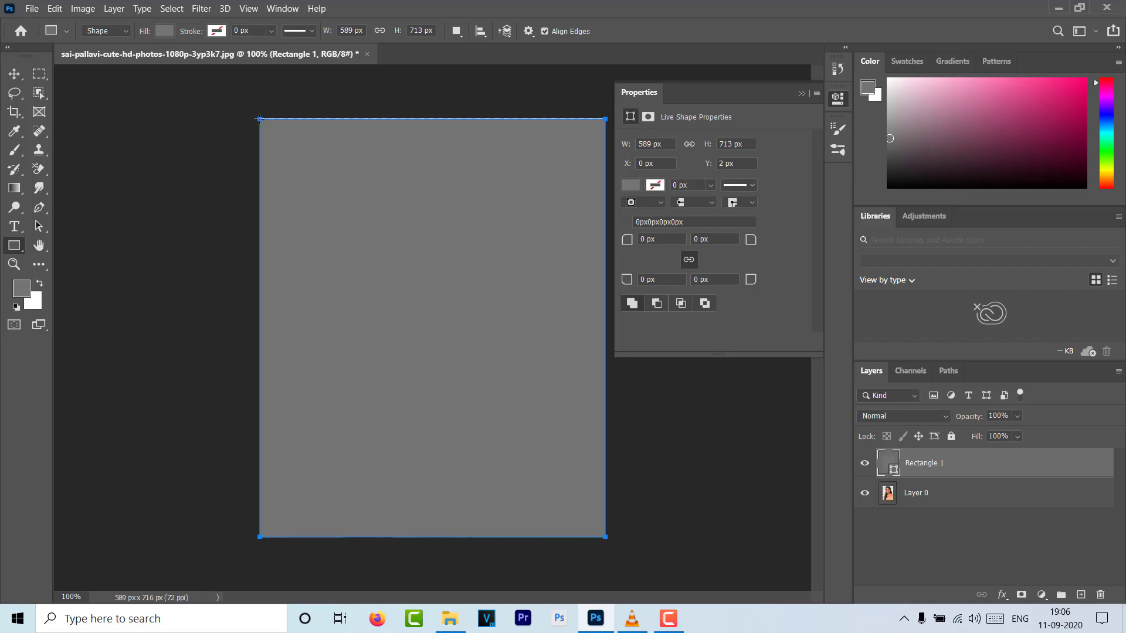
# Delete the stray tiny rectangle and move the gray rectangle below the portrait layer.
pyautogui.moveTo(260, 118); pyautogui.dragTo(261, 118)
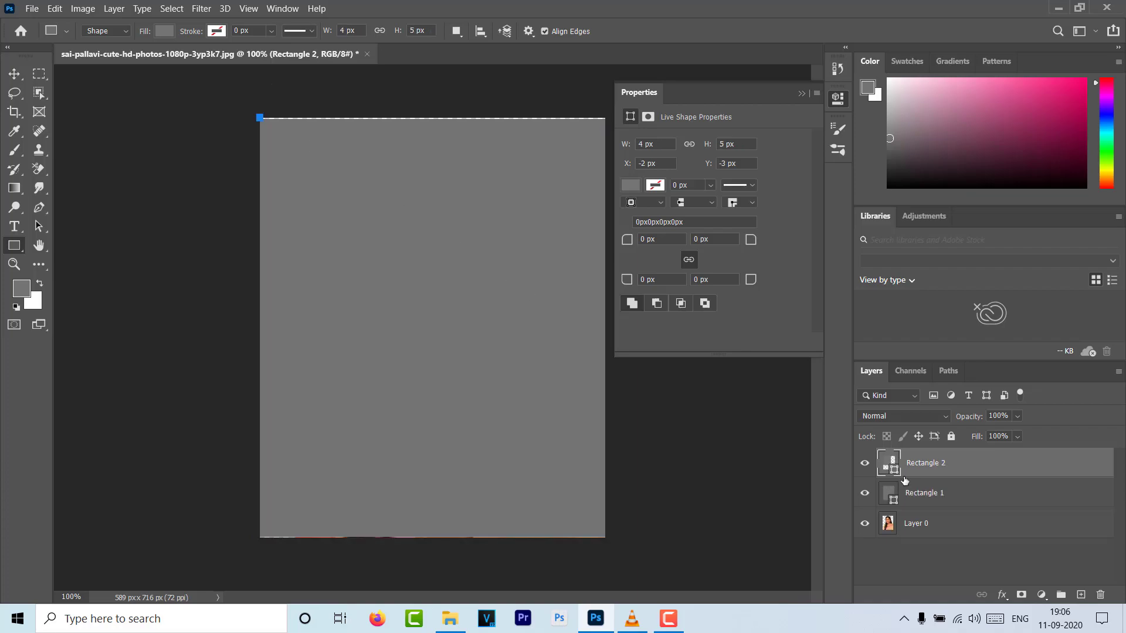
pyautogui.moveTo(952, 466); pyautogui.dragTo(941, 531)
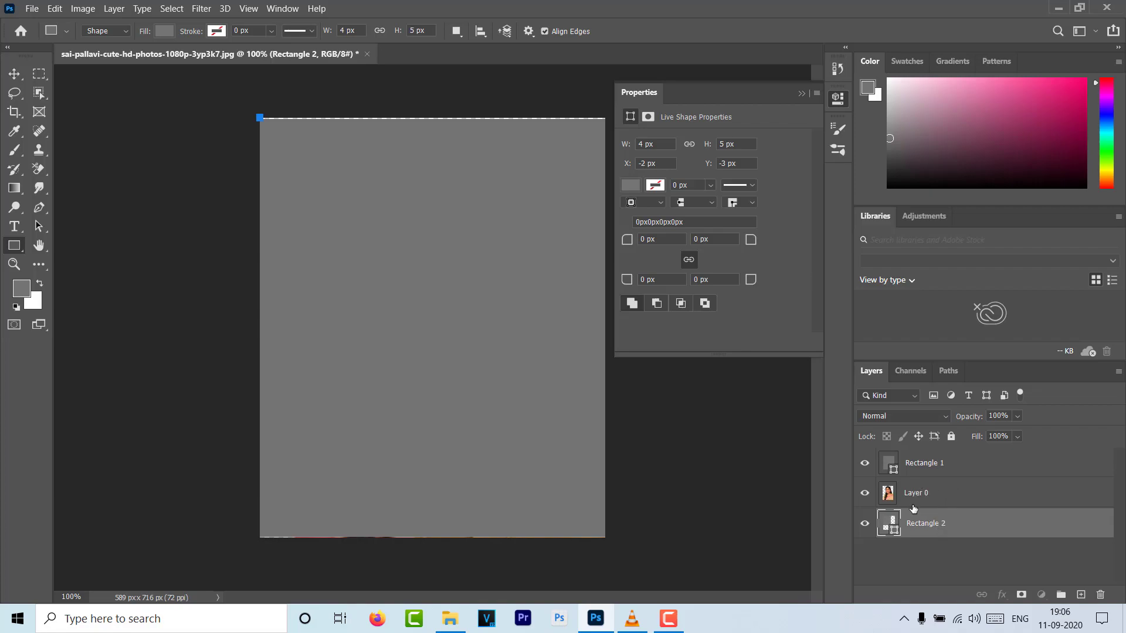
pyautogui.press('Delete')
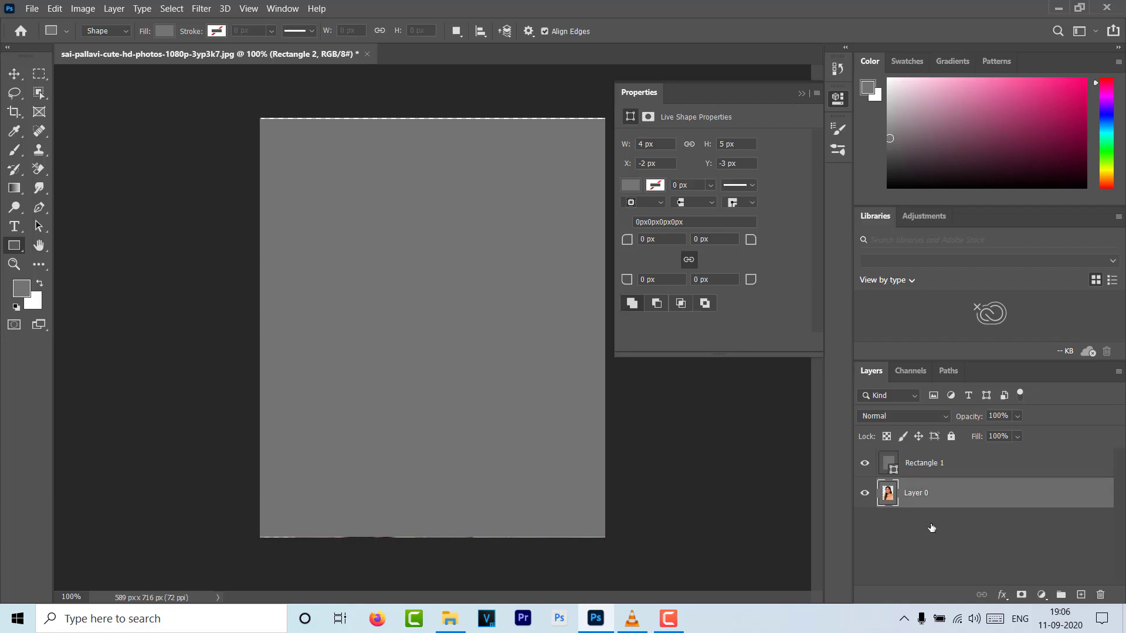
pyautogui.moveTo(914, 464); pyautogui.dragTo(917, 517)
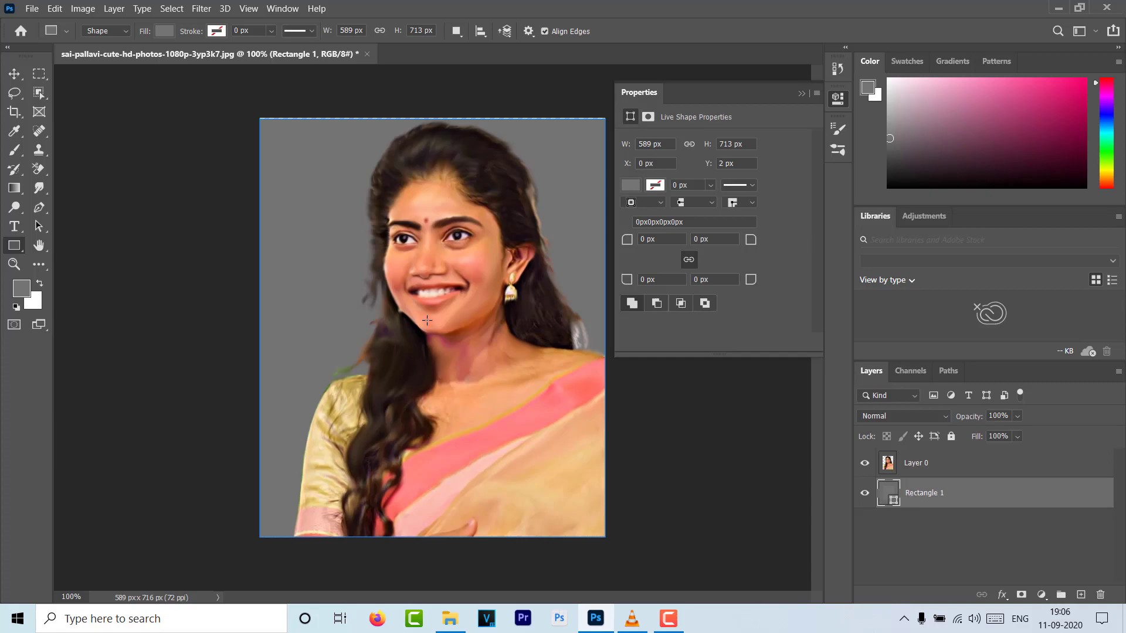
# Export the gray-backed portrait with Export As as a 1080 × 1313 px PNG.
pyautogui.press('v')
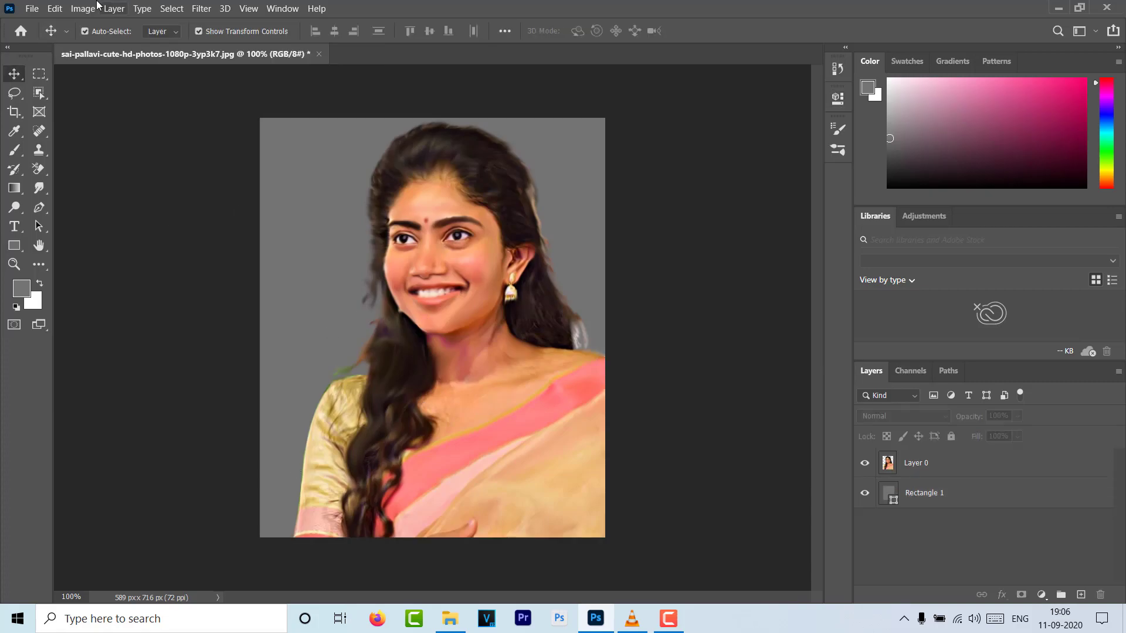
pyautogui.click(31, 8)
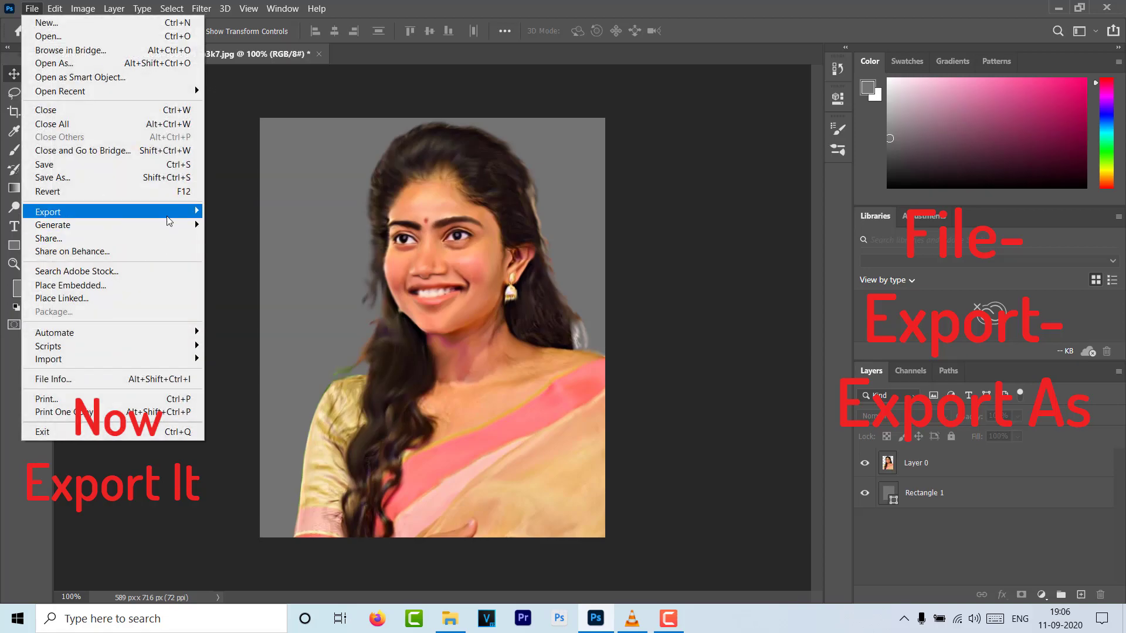
pyautogui.moveTo(112, 213)
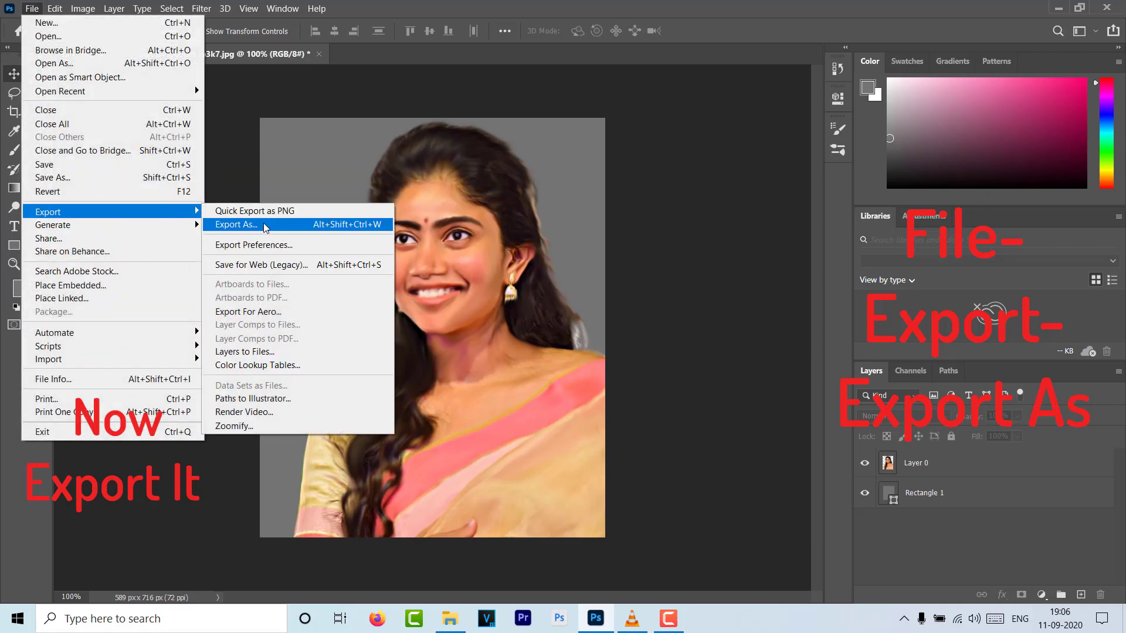
pyautogui.click(274, 225)
pyautogui.write('1080')
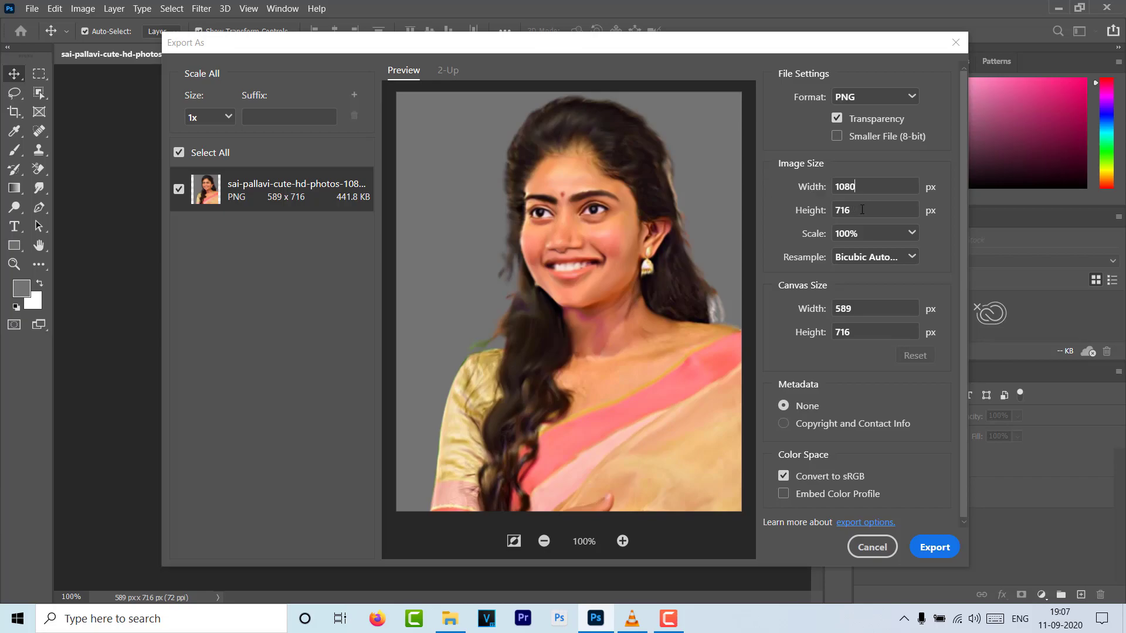
pyautogui.click(862, 210)
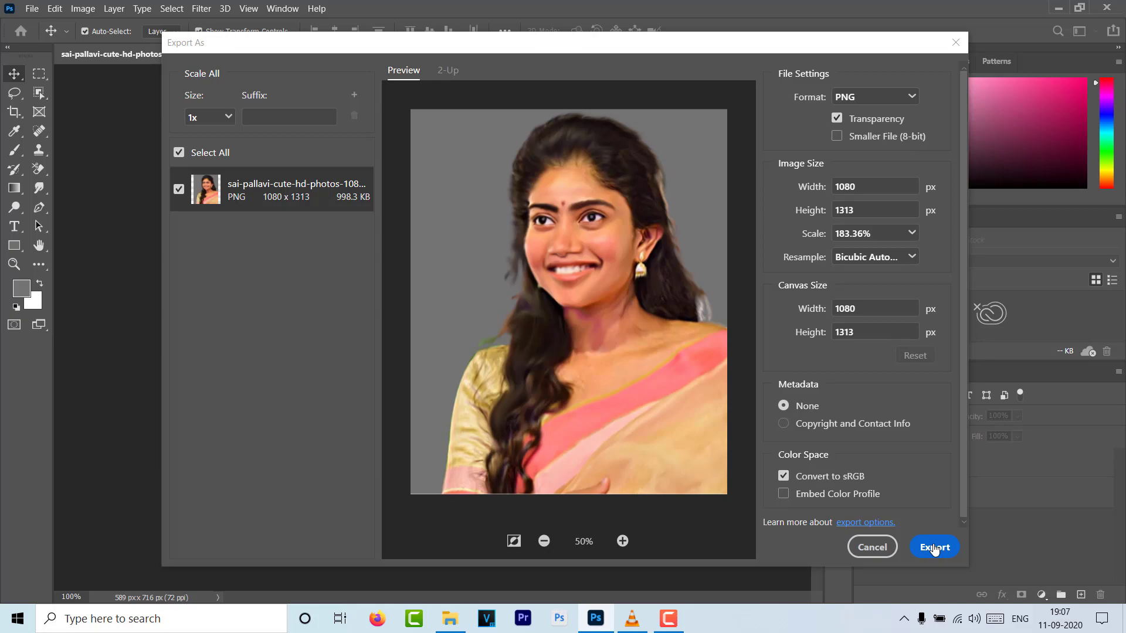
pyautogui.click(934, 547)
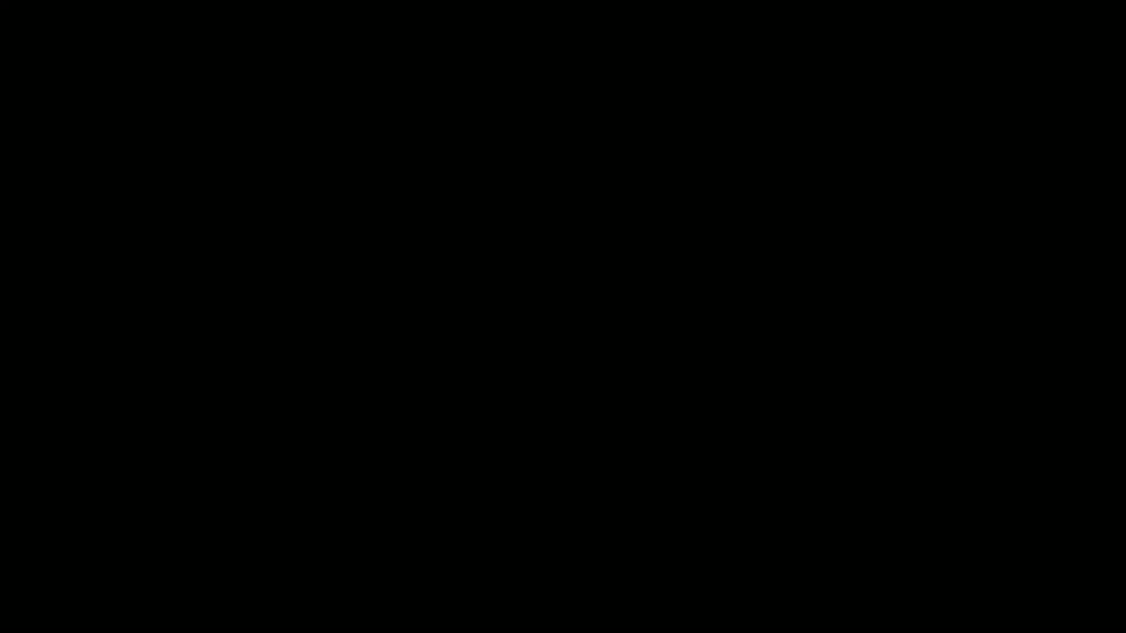